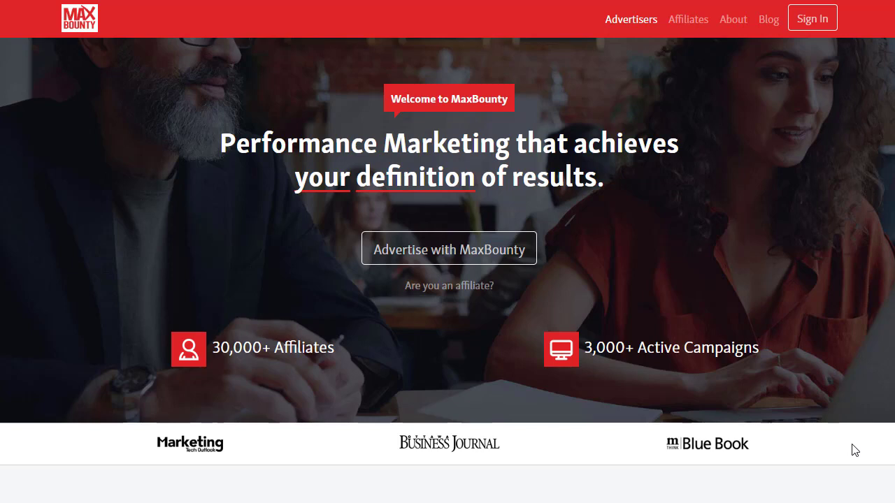
scroll(854, 450, down, 1)
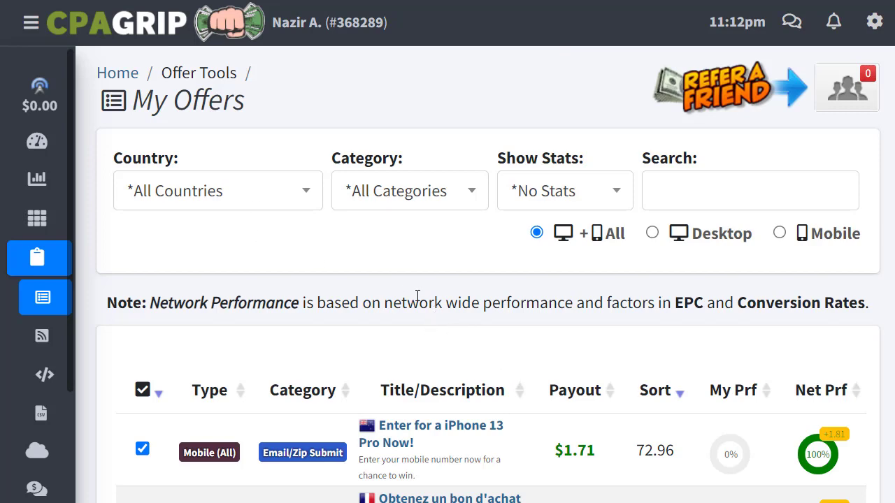
Step: Filter the CPAGrip My Offers list to the country US | United States
scroll(417, 296, down, 5)
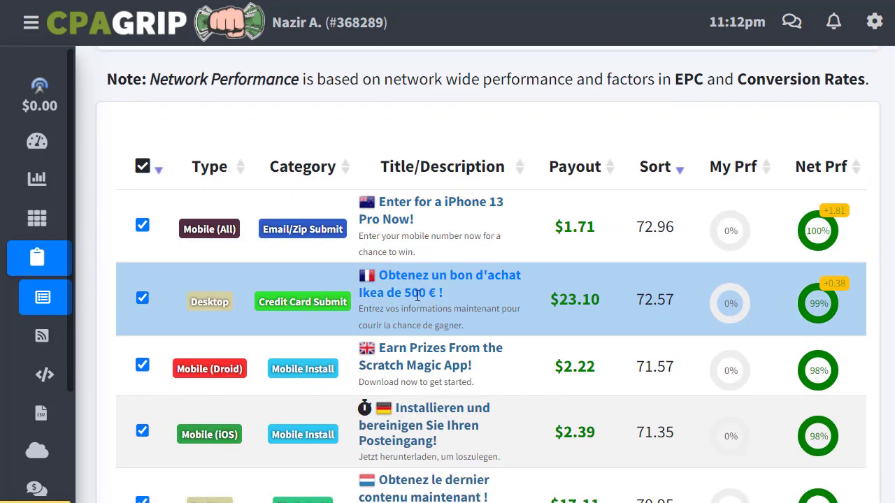
scroll(418, 296, down, 5)
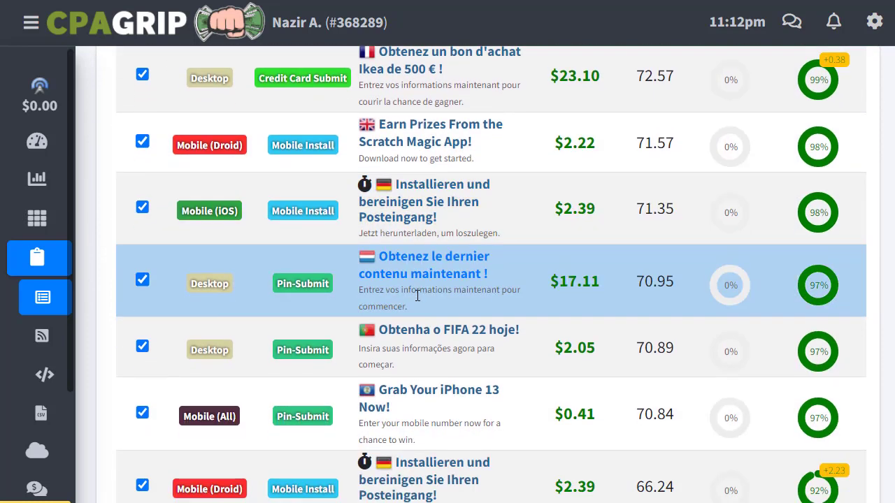
scroll(418, 296, up, 10)
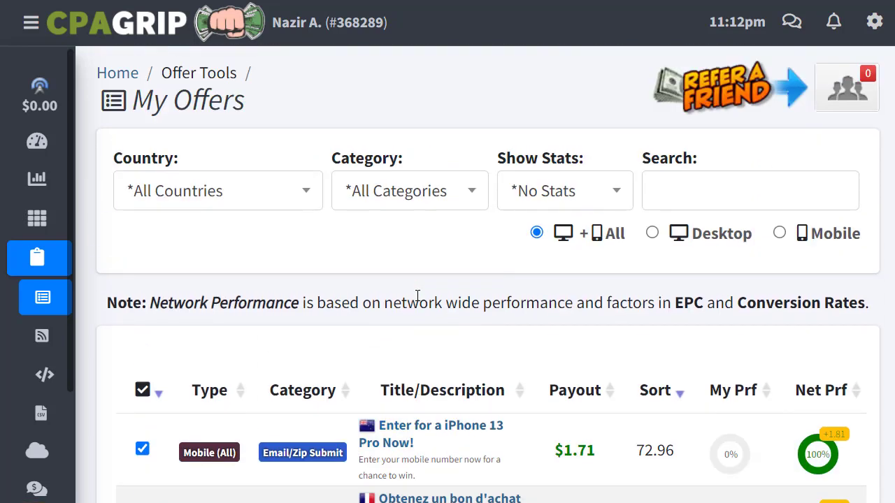
click(310, 204)
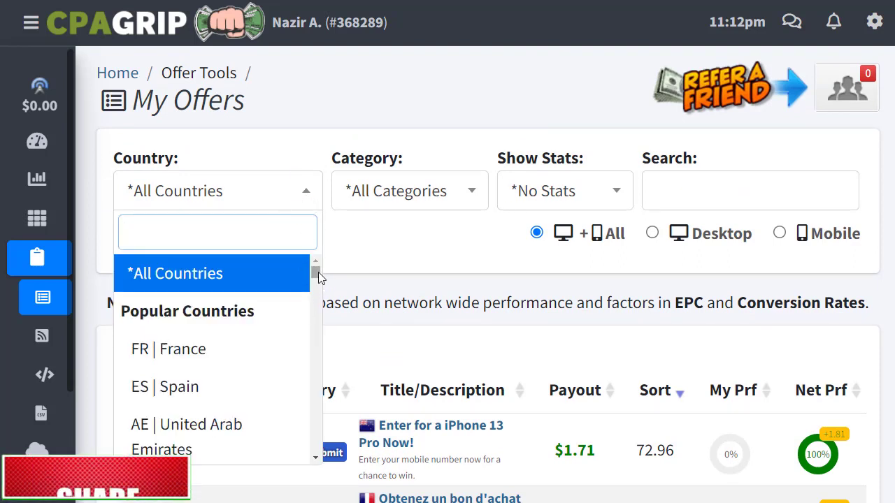
drag(318, 272, 320, 277)
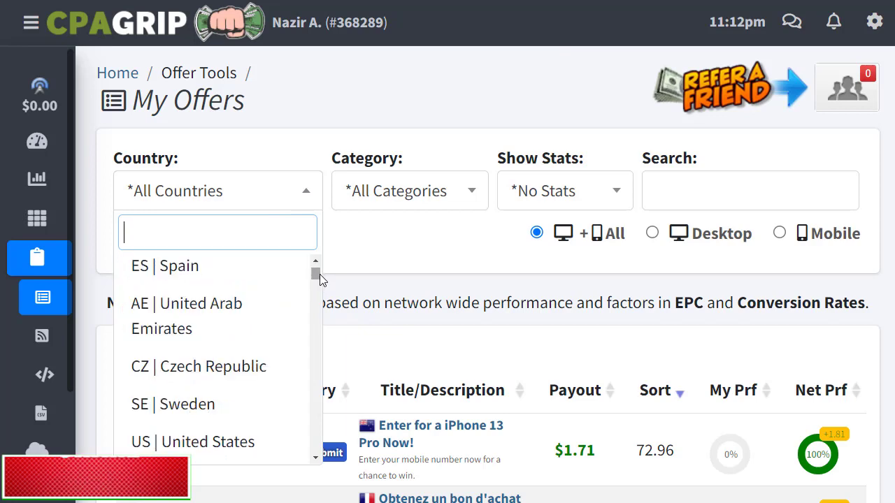
click(235, 444)
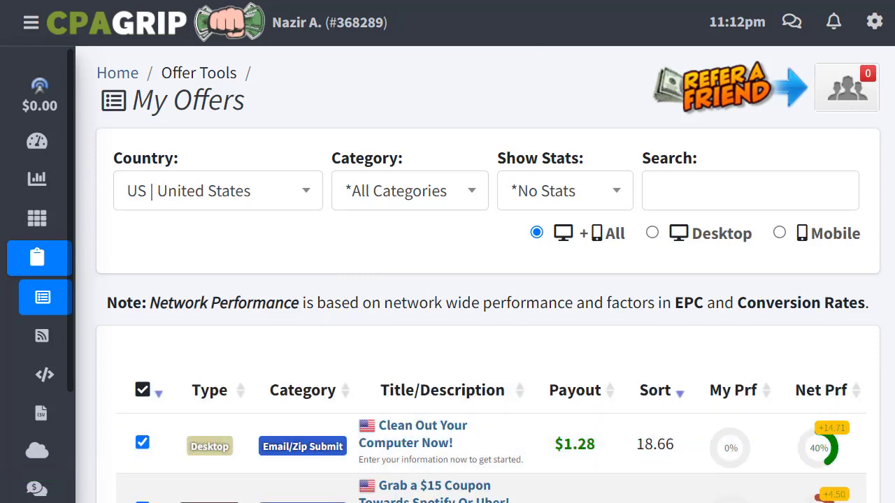
Step: Review the United States offers, comparing their device types, categories, payouts and network performance
scroll(488, 274, down, 5)
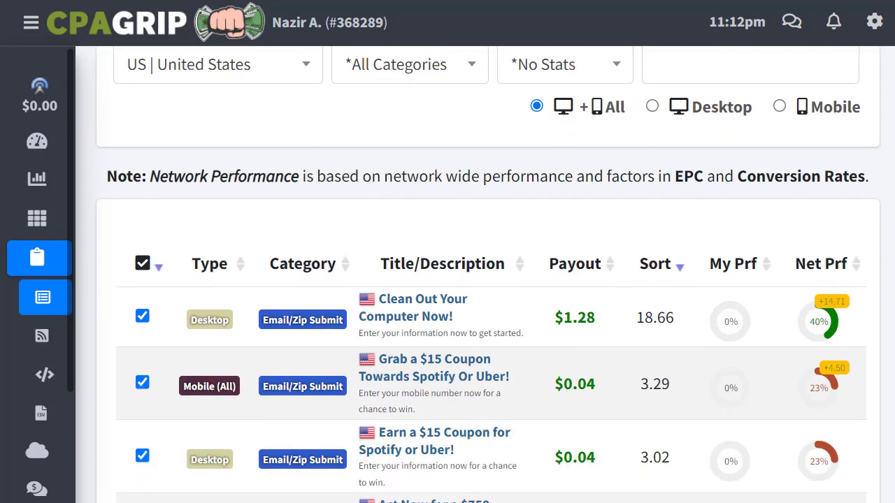
scroll(488, 274, down, 3)
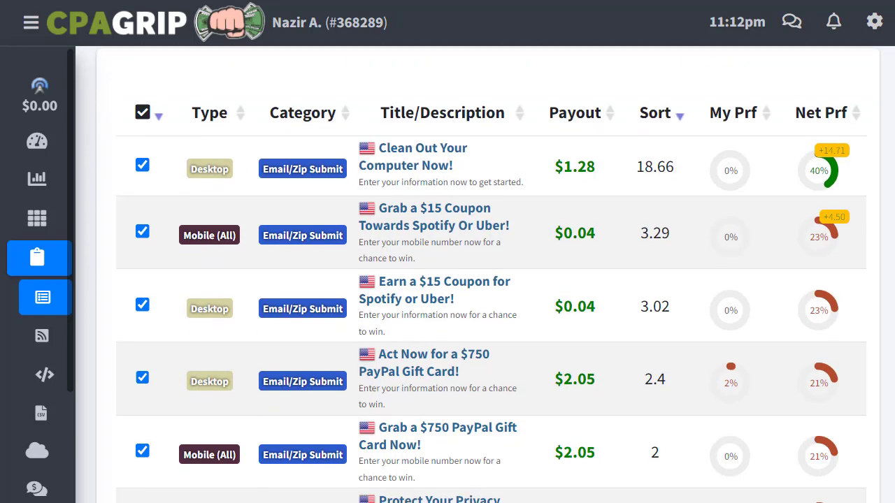
scroll(488, 274, down, 3)
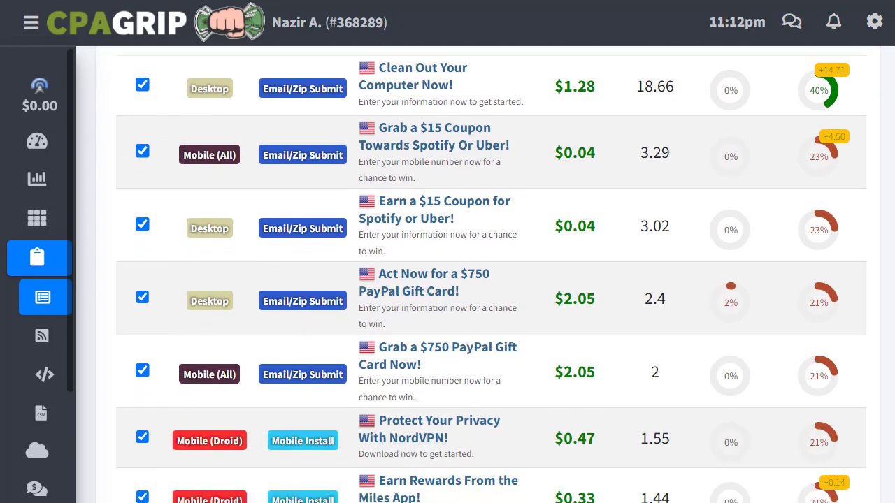
scroll(891, 240, up, 4)
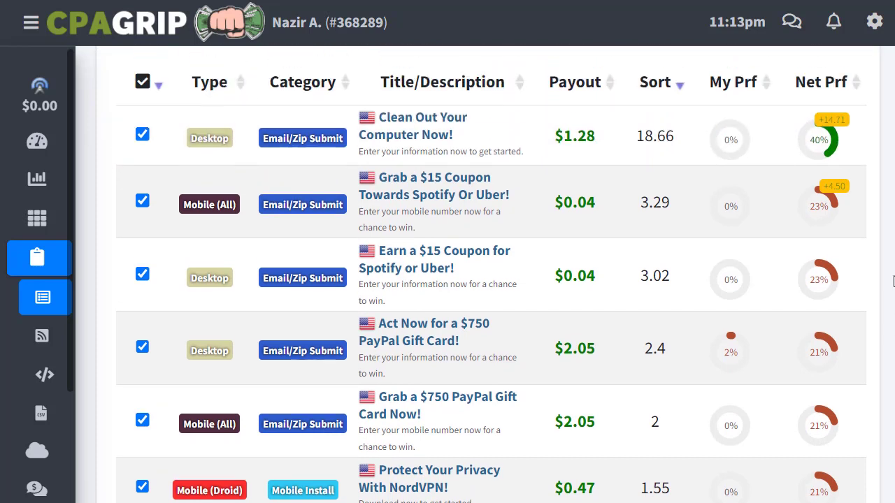
scroll(891, 241, up, 2)
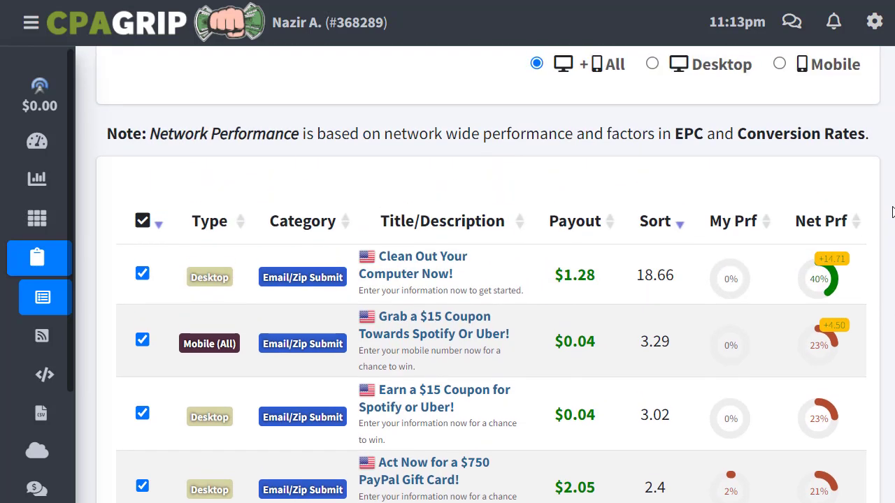
scroll(892, 211, down, 3)
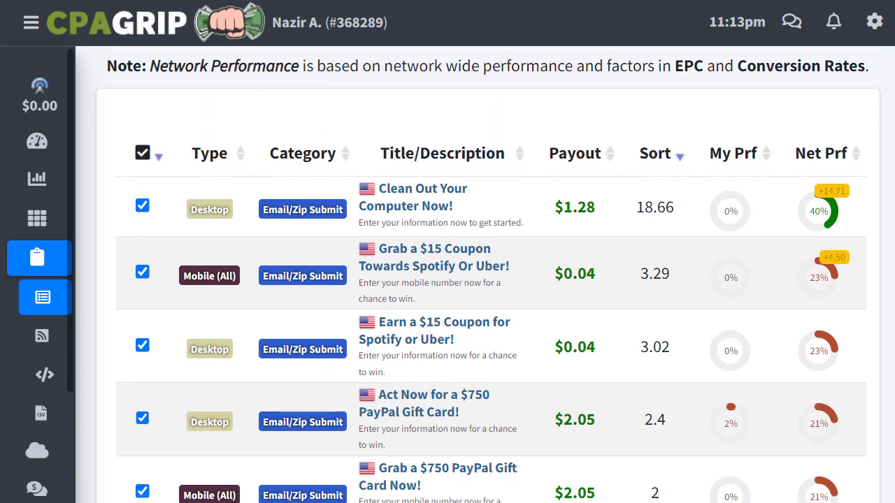
scroll(495, 274, down, 1)
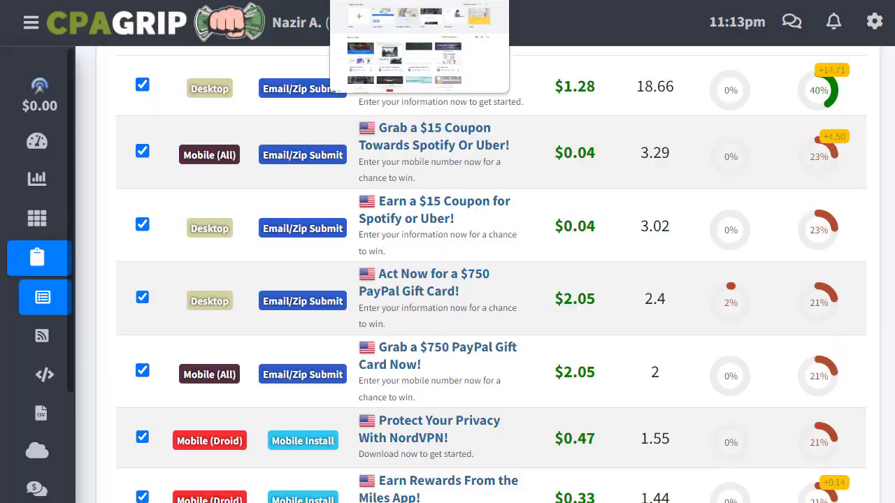
Step: Switch to Google Sites and create a new site from the Event template
click(424, 1)
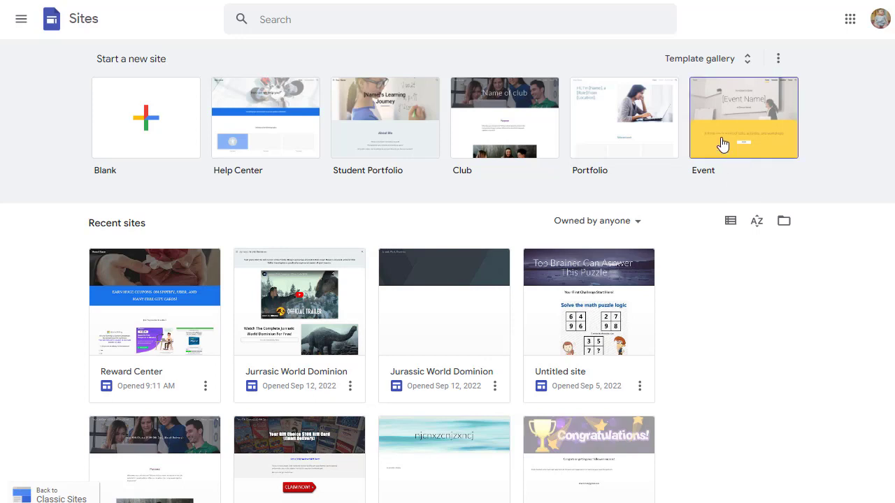
click(722, 144)
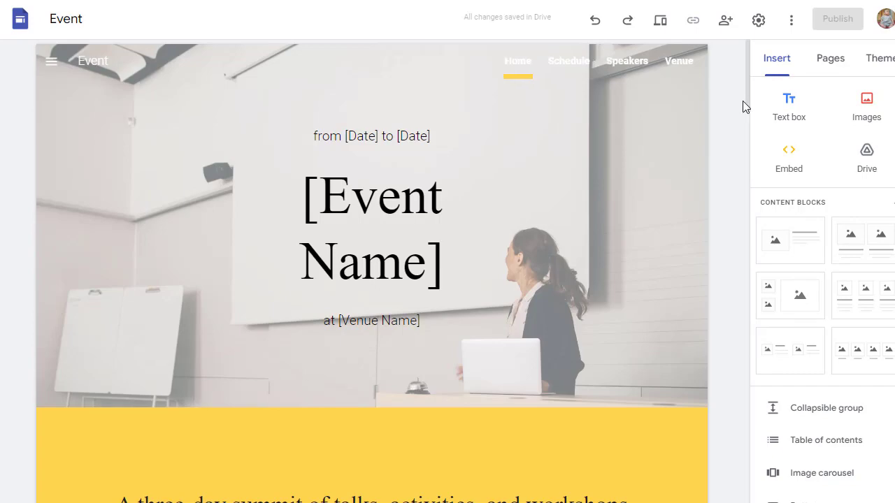
Step: Look through the Event template's home page, from the header down to the image and caption section
scroll(749, 116, down, 1)
scroll(751, 154, down, 1)
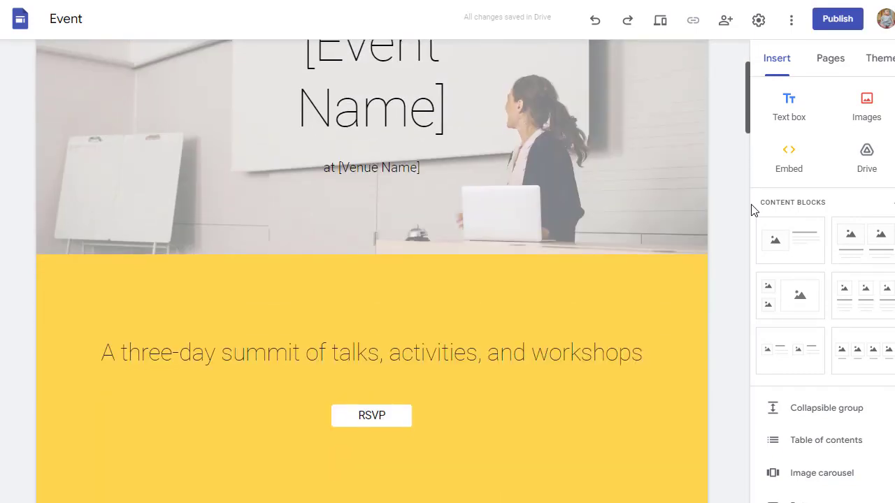
scroll(739, 280, down, 12)
scroll(734, 259, up, 3)
scroll(739, 292, down, 4)
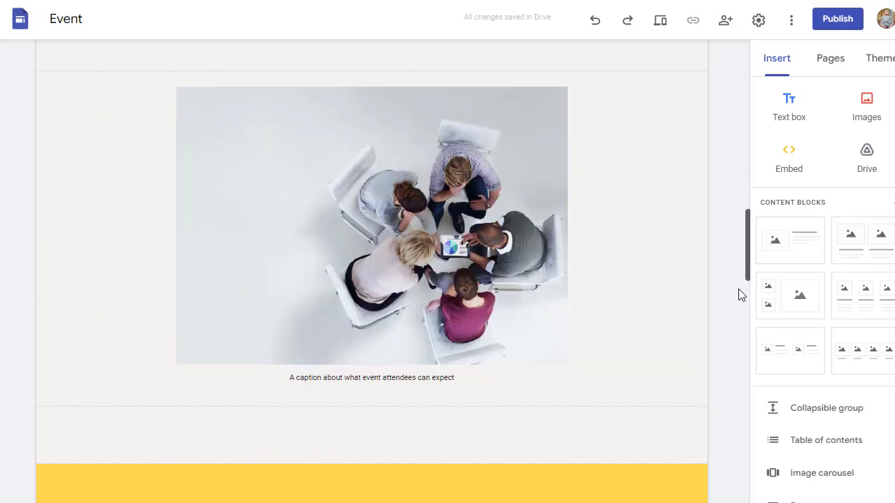
scroll(744, 48, up, 7)
scroll(743, 48, up, 10)
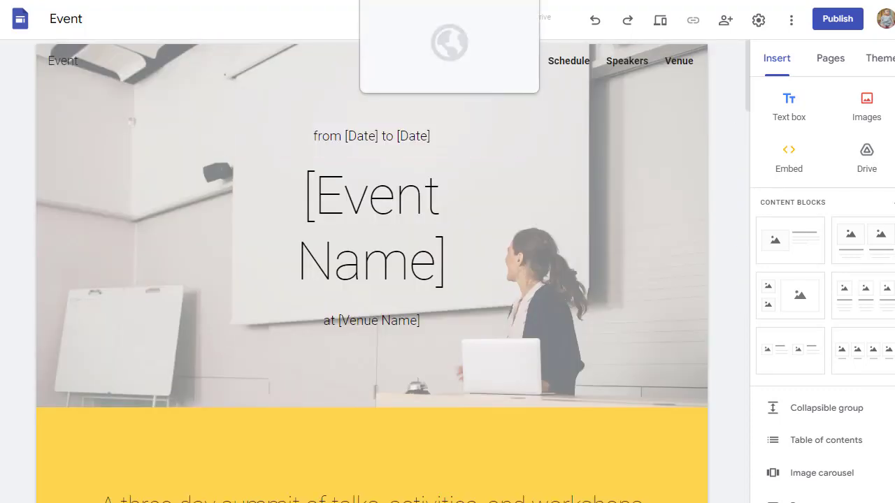
Step: Switch to the Reward Center site and view the options for changing its header image
mouse_move(439, 307)
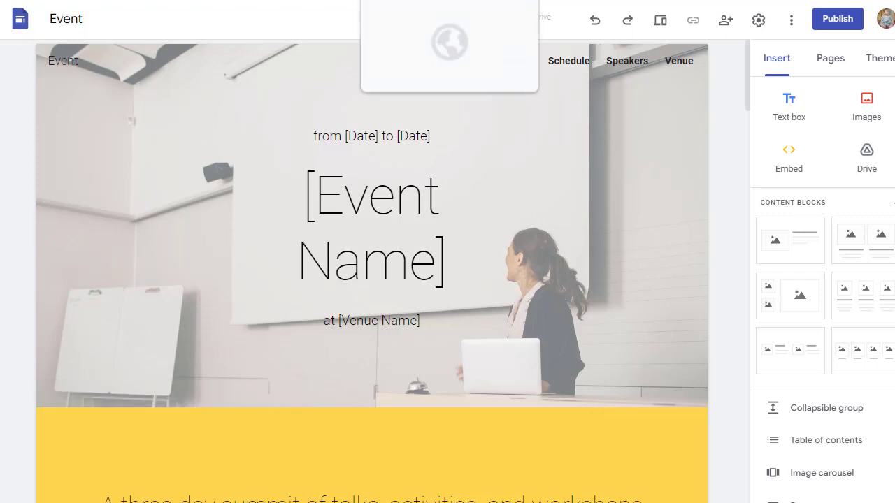
click(399, 2)
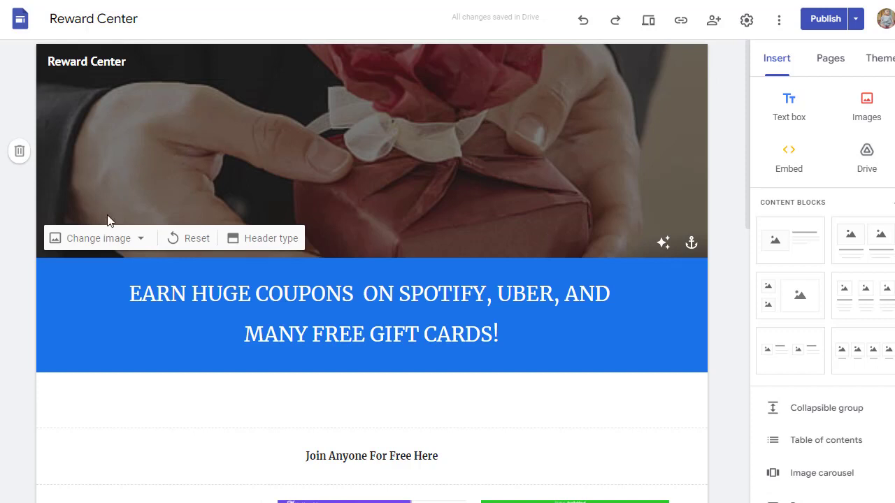
click(142, 239)
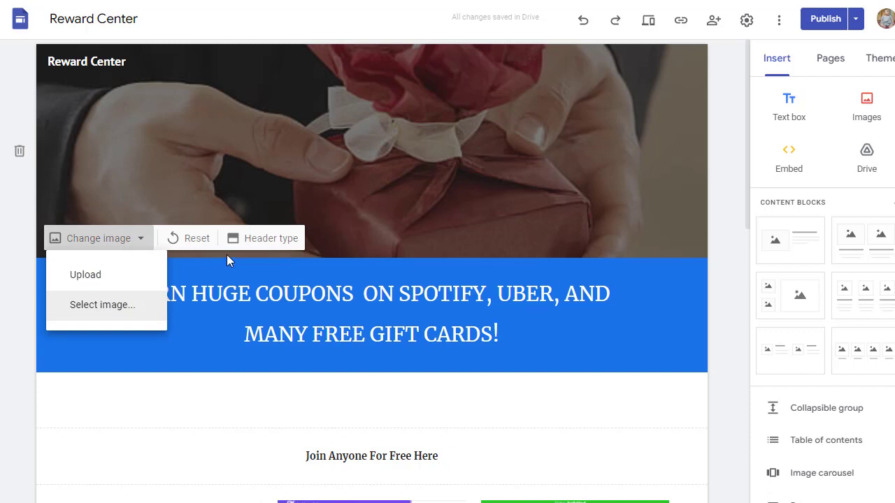
click(619, 326)
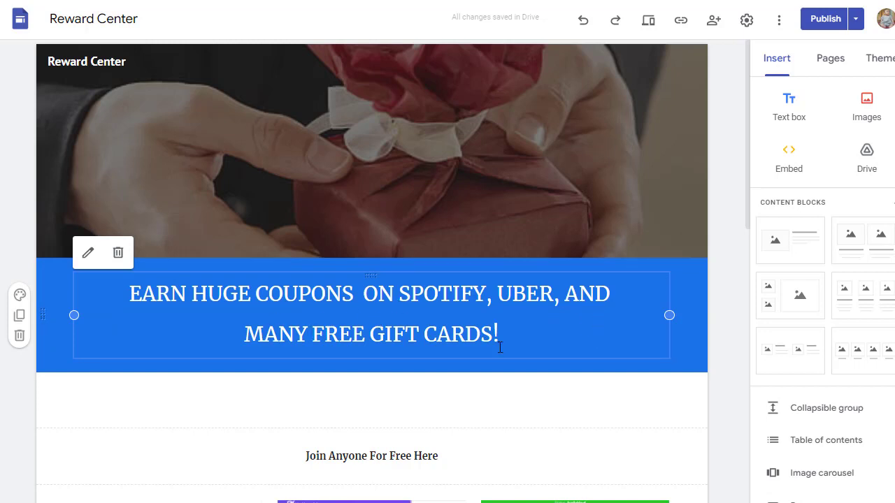
Step: Examine the Reward Center page's blue headline, the "Join Anyone For Free Here" text and the two rows of offer images and links
drag(513, 346, 236, 314)
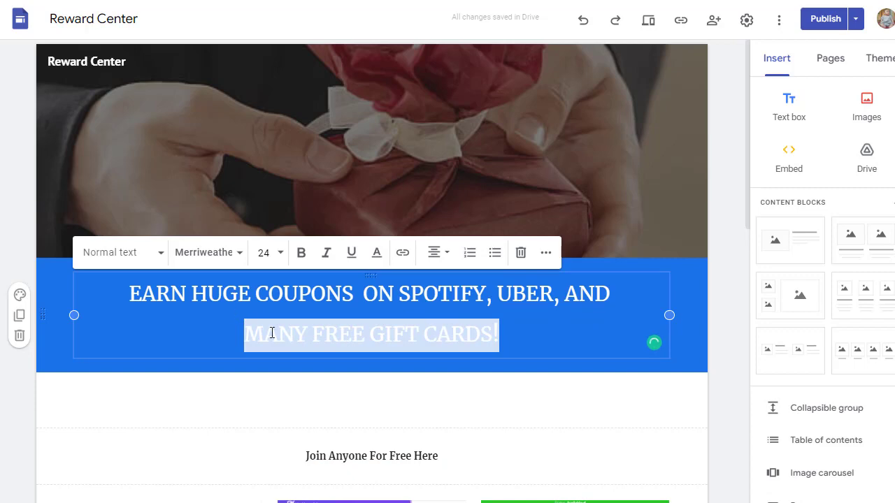
click(544, 343)
drag(752, 151, 755, 253)
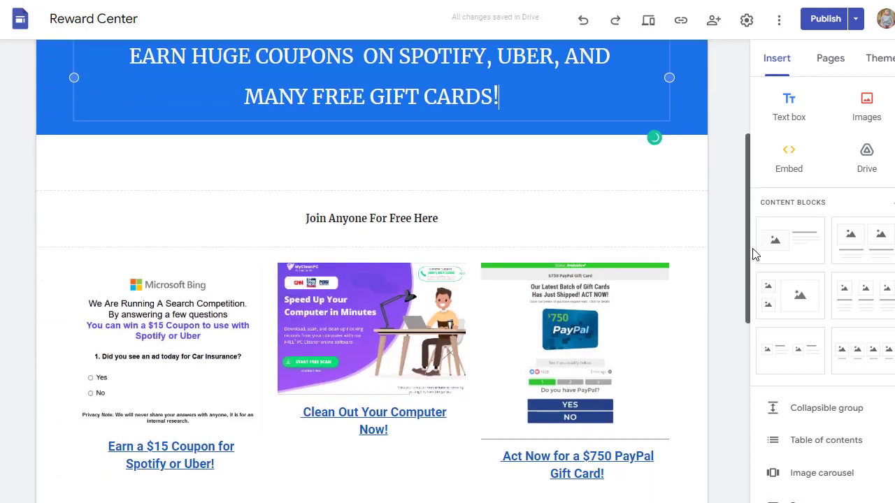
click(379, 195)
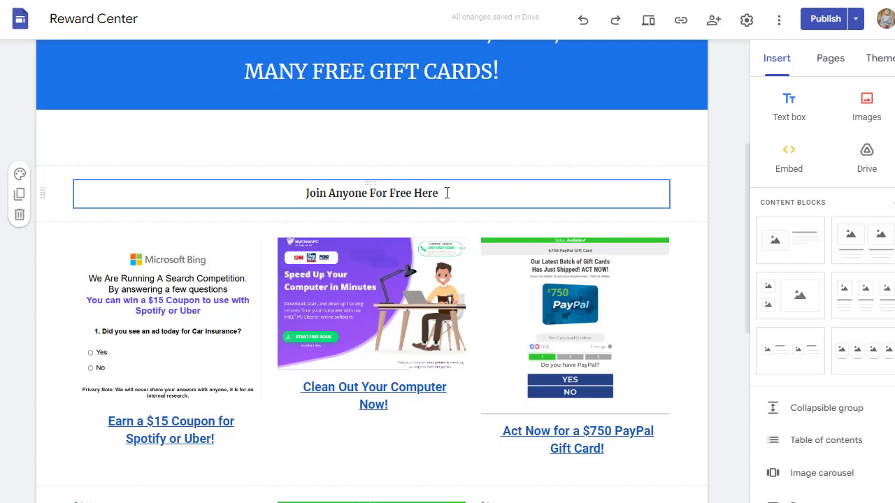
drag(752, 160, 752, 218)
click(335, 201)
click(158, 193)
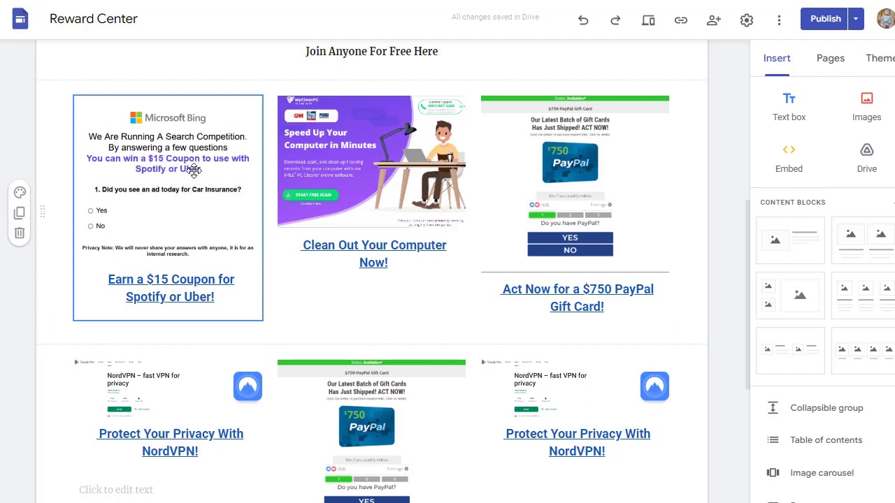
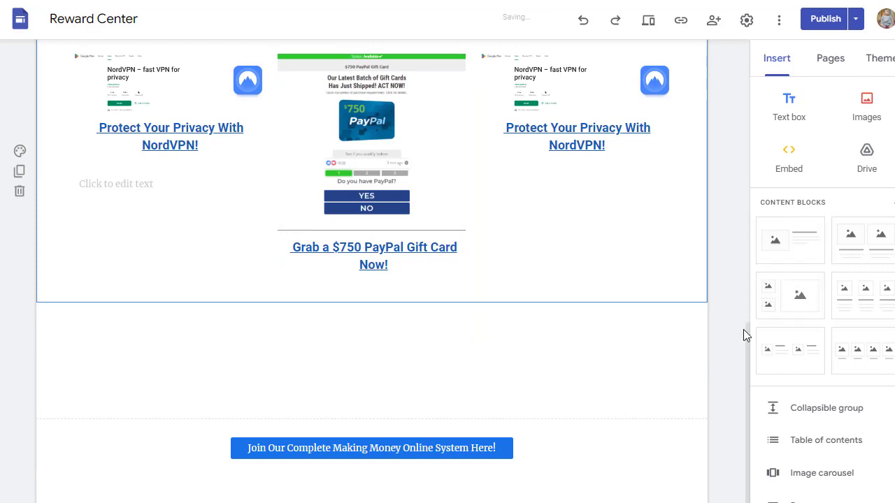
drag(746, 340, 742, 260)
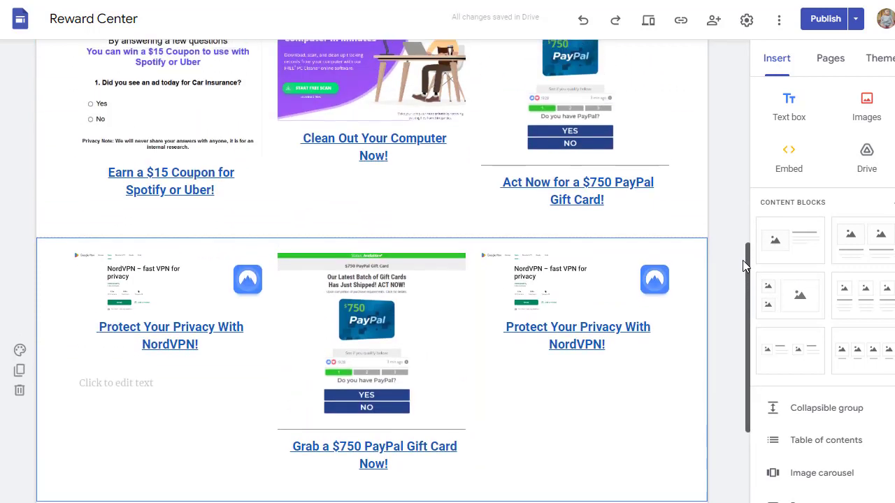
click(163, 282)
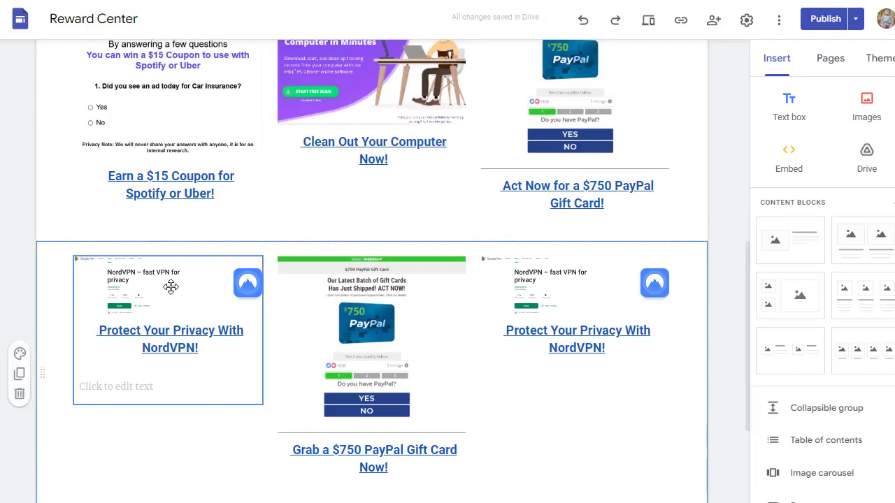
click(20, 354)
mouse_move(70, 462)
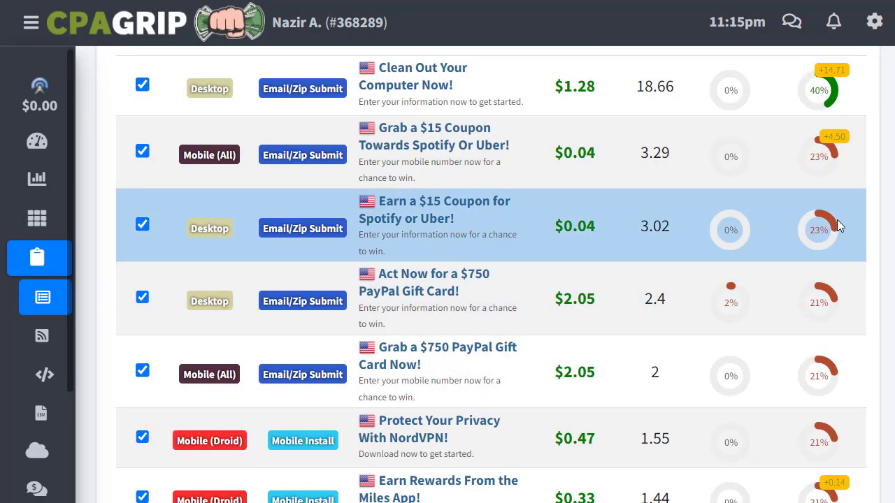
Step: Open the "Earn Rewards From the Miles App!" offer and save its preview image to the Desktop as a PNG
scroll(489, 280, down, 2)
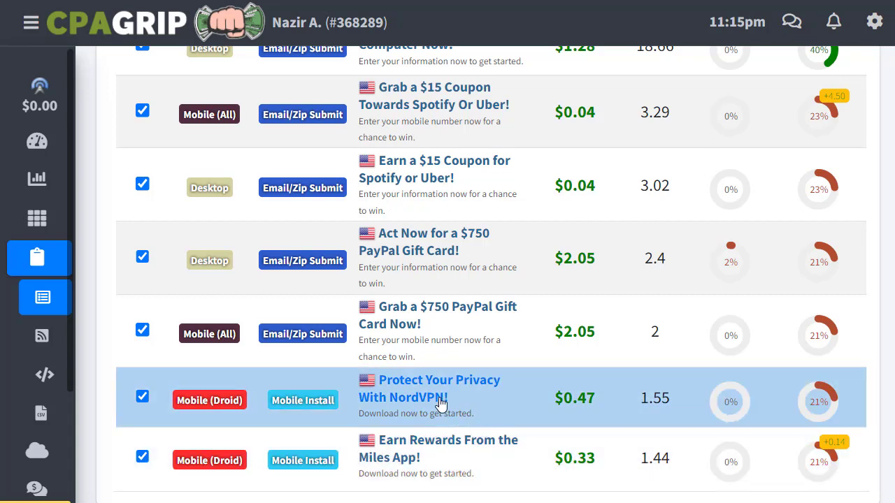
click(437, 445)
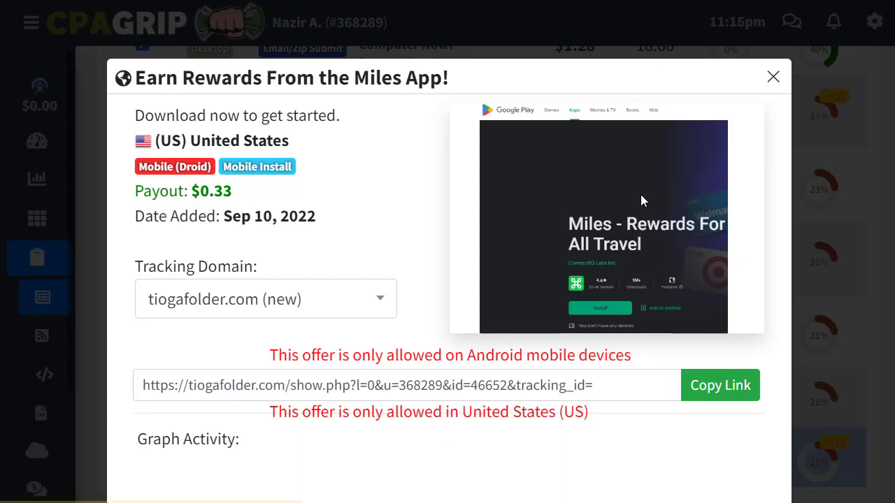
right_click(641, 203)
click(725, 223)
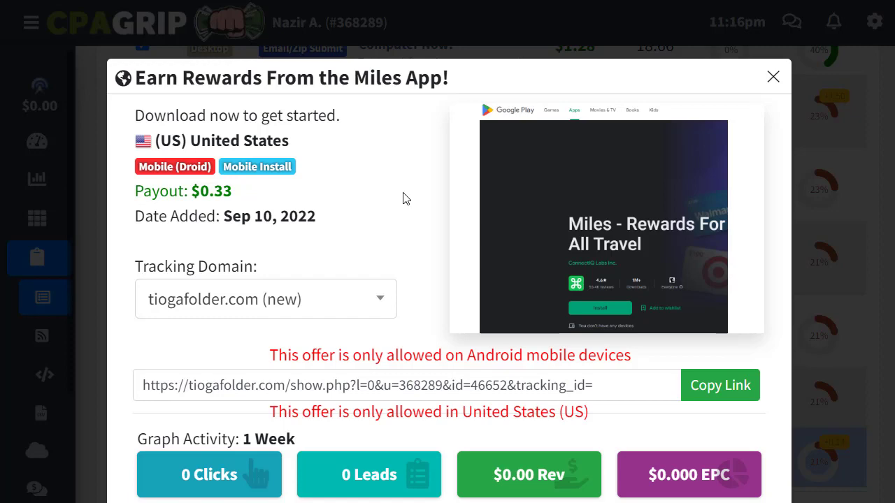
key(ctrl+s)
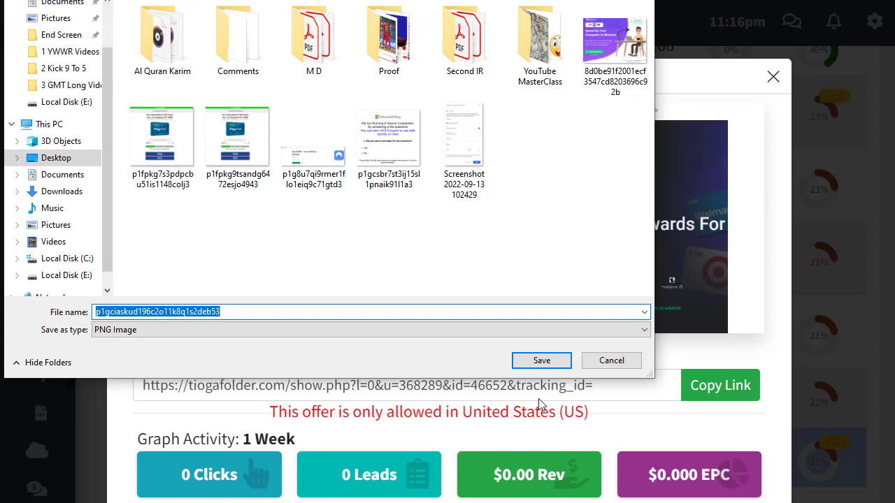
click(559, 367)
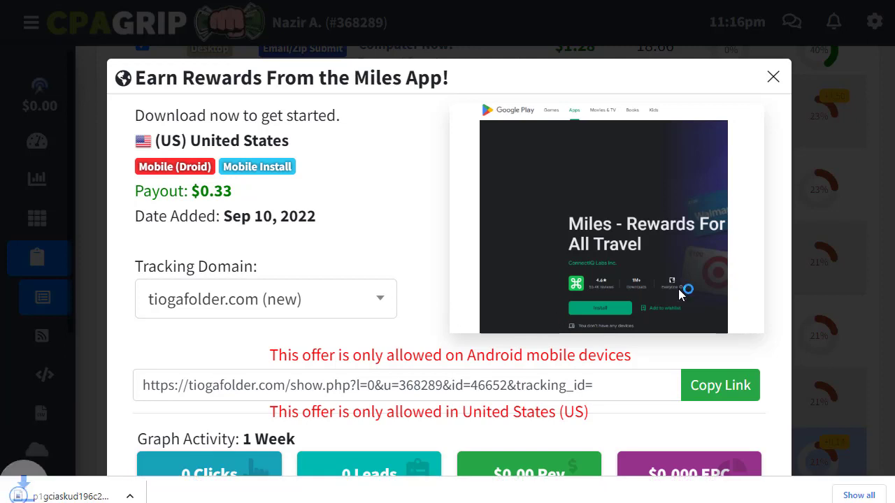
Step: Copy the offer title "Earn Rewards From the Miles App!" and switch to the Reward Center site in Google Sites
triple_click(429, 77)
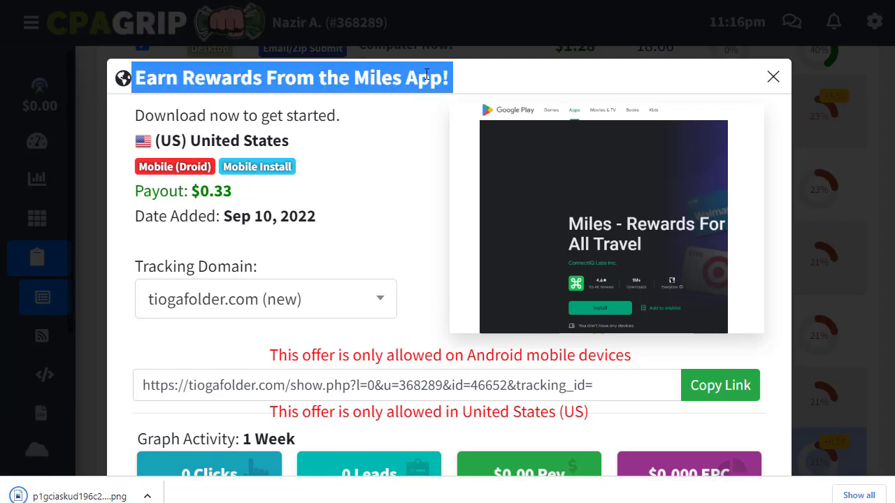
right_click(423, 78)
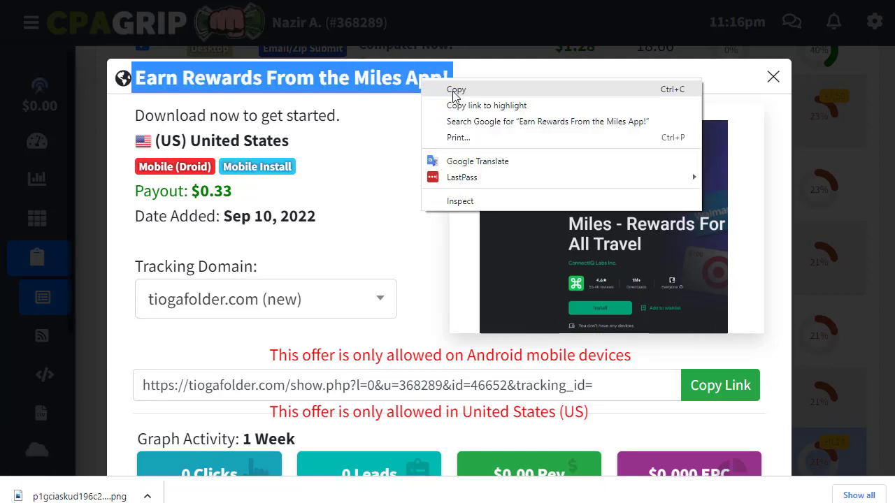
click(455, 89)
key(ctrl+Tab)
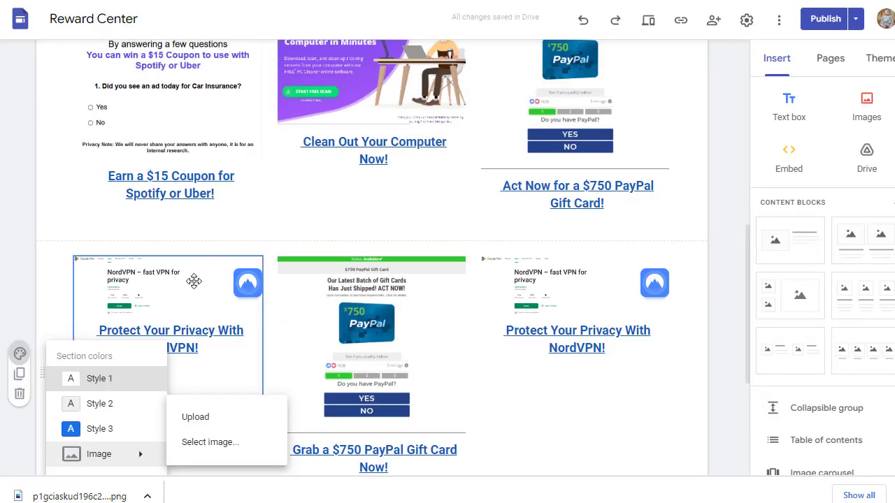
Step: Try to use the saved Miles image as the background of the second offer row's section
click(195, 281)
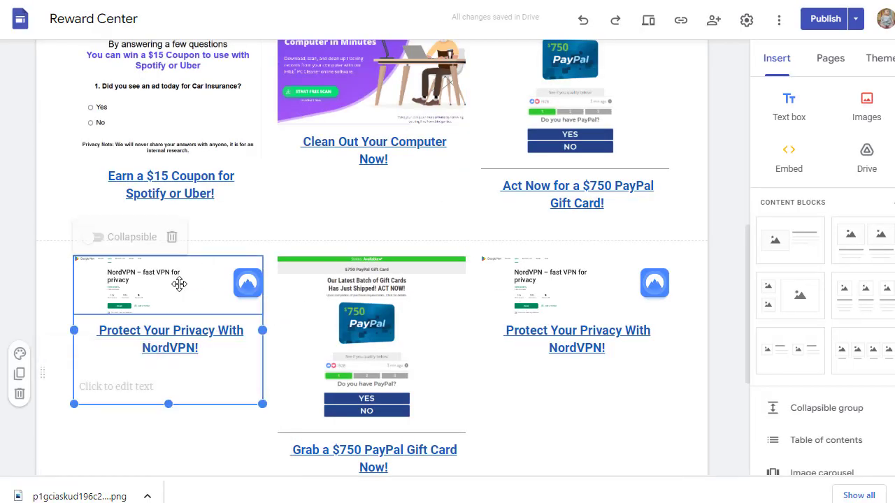
click(18, 354)
mouse_move(70, 461)
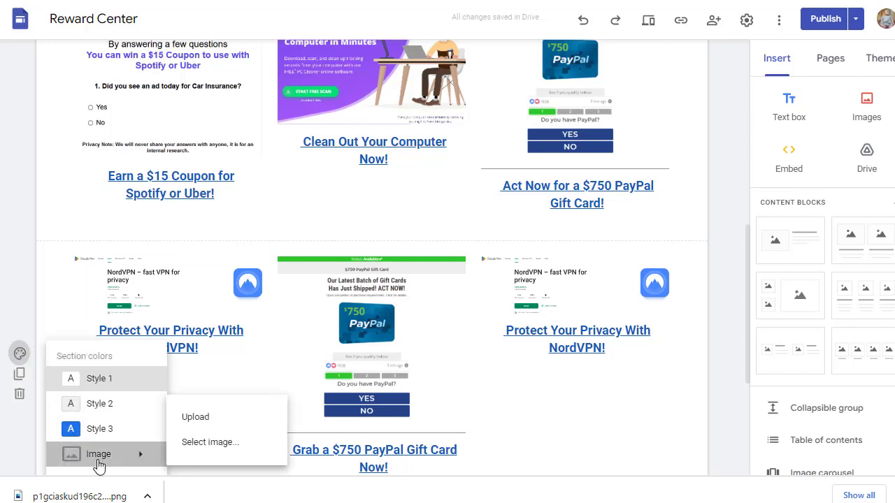
click(211, 420)
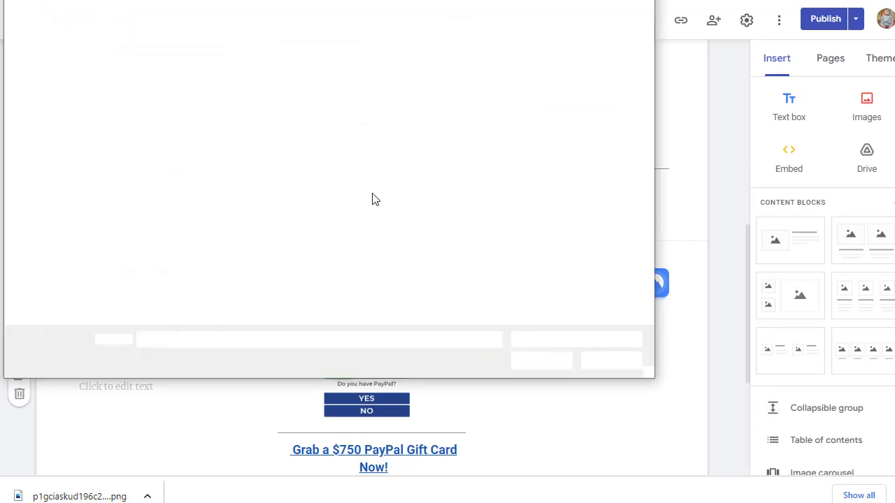
double_click(489, 167)
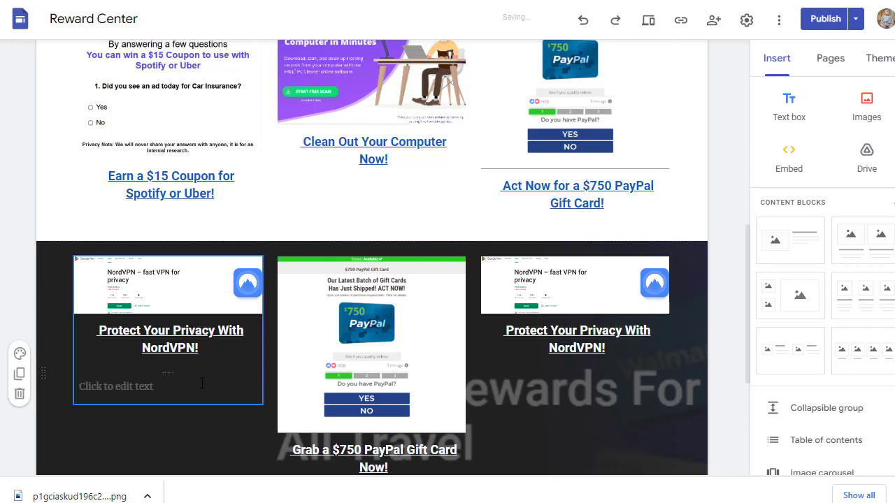
key(ctrl+z)
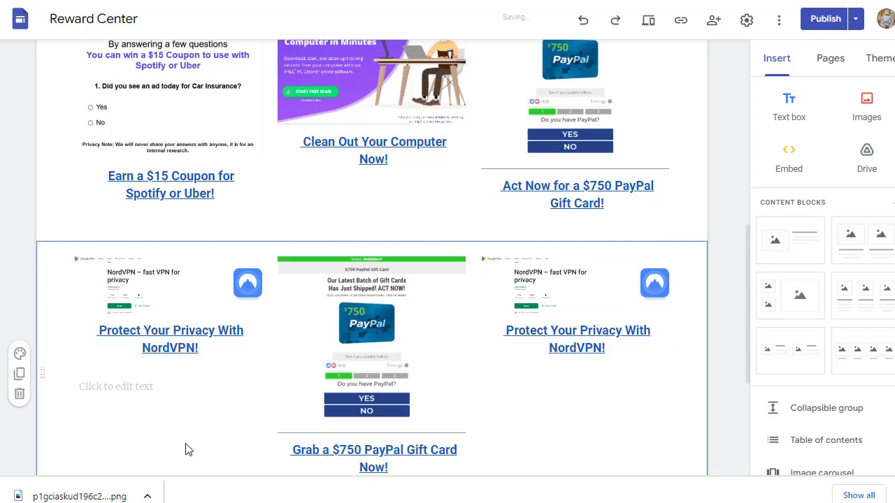
Step: Delete the first NordVPN offer, image and link together, from the second offer row
click(164, 277)
click(172, 235)
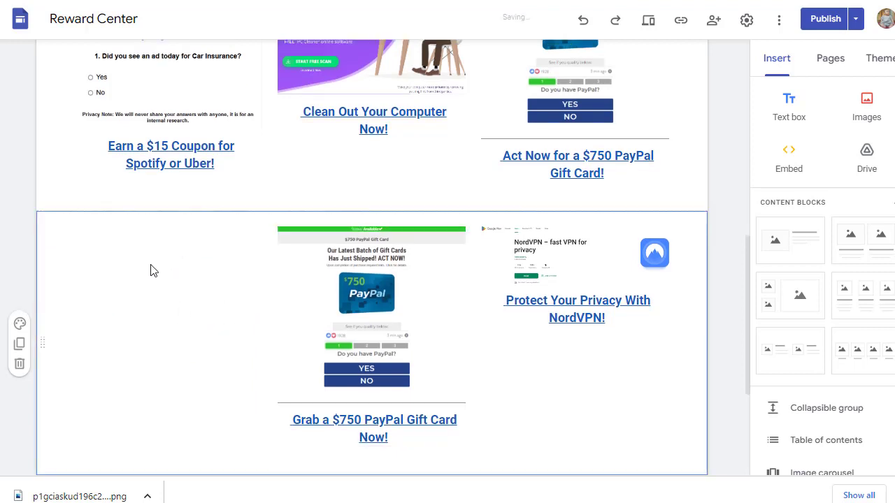
click(398, 331)
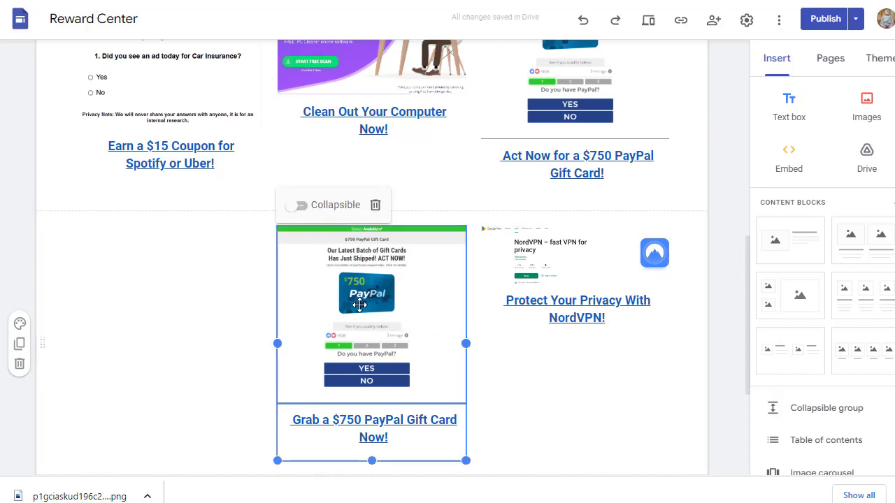
click(195, 323)
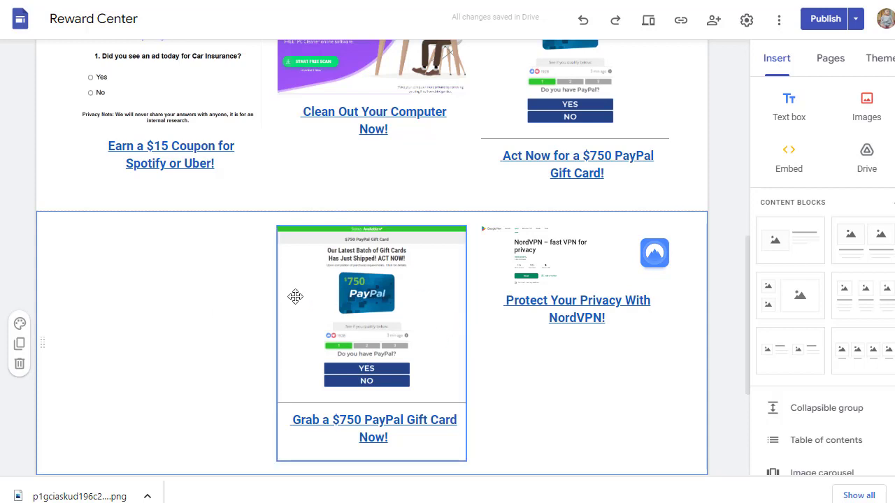
Step: Upload the saved Miles image and place it in the empty first column of the second offer row
click(867, 117)
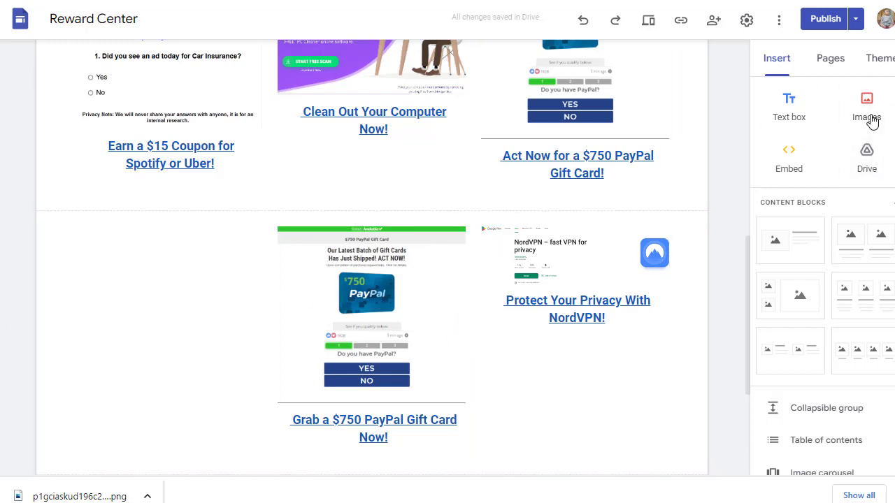
click(869, 113)
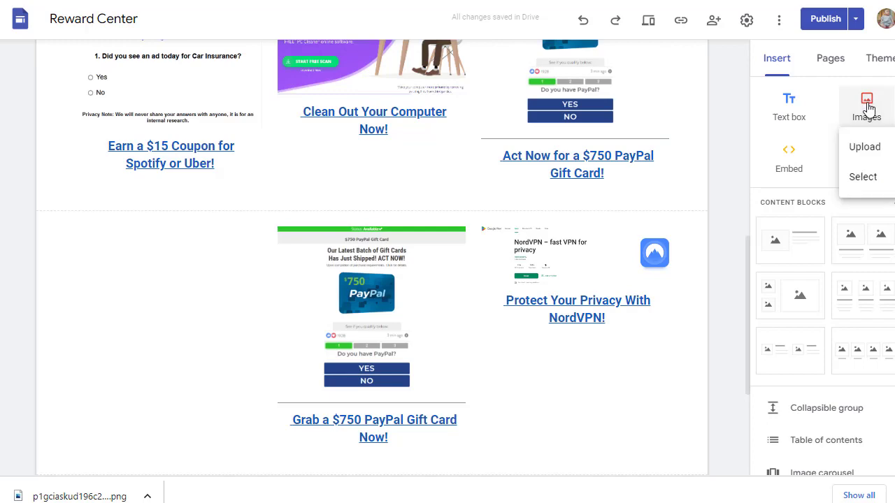
click(865, 147)
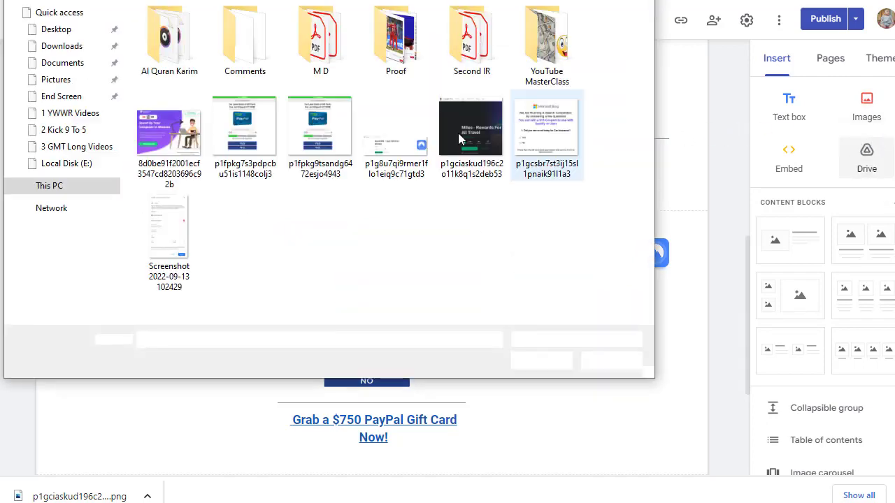
click(473, 137)
double_click(473, 137)
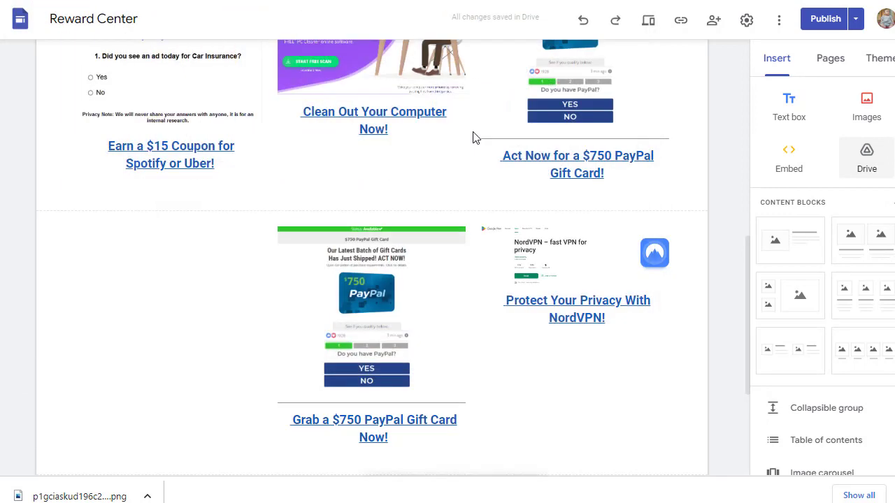
drag(214, 192, 194, 323)
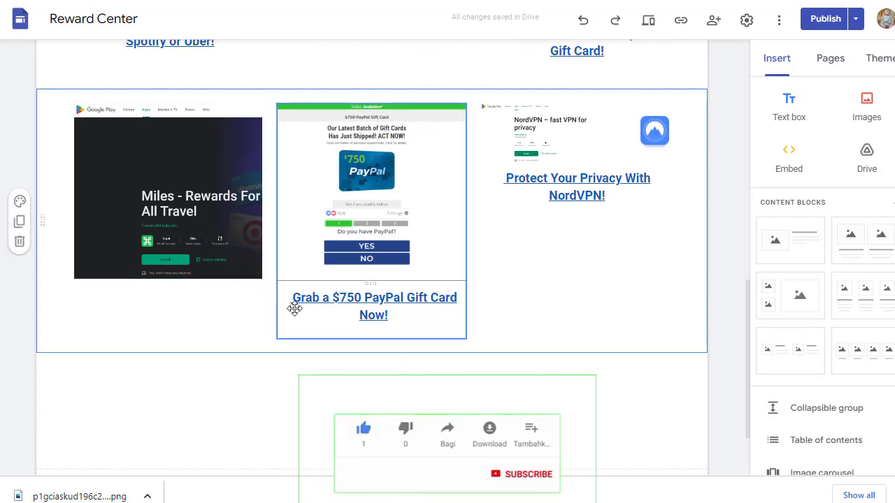
Step: Add a text box containing the copied title "Earn Rewards From the Miles App!" without trailing blank lines
click(789, 108)
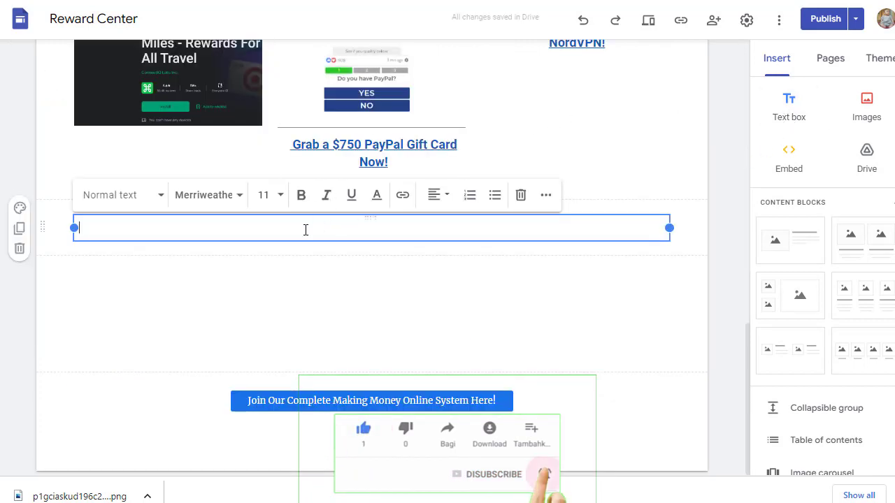
text(Earn Rewards From the Miles App!)
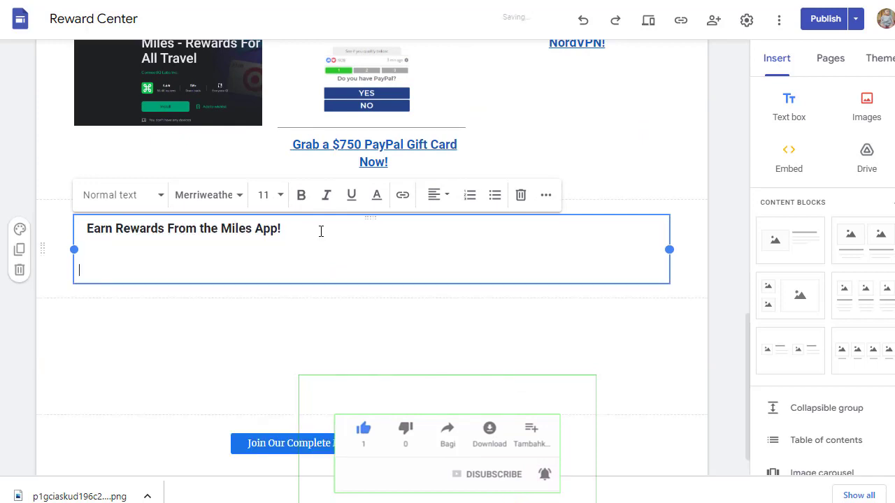
key(BackSpace)
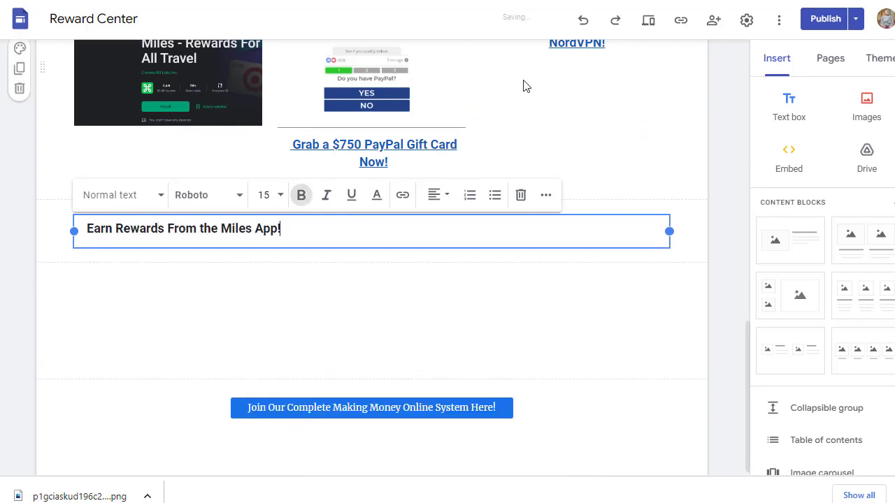
Step: Copy the Miles offer's tracking link from CPAGrip and apply it as the link of the new title text
key(ctrl+Tab)
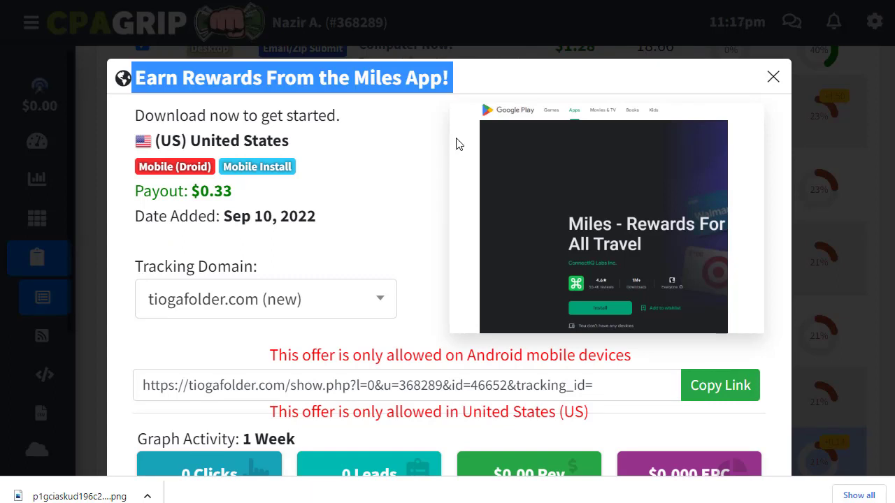
click(731, 386)
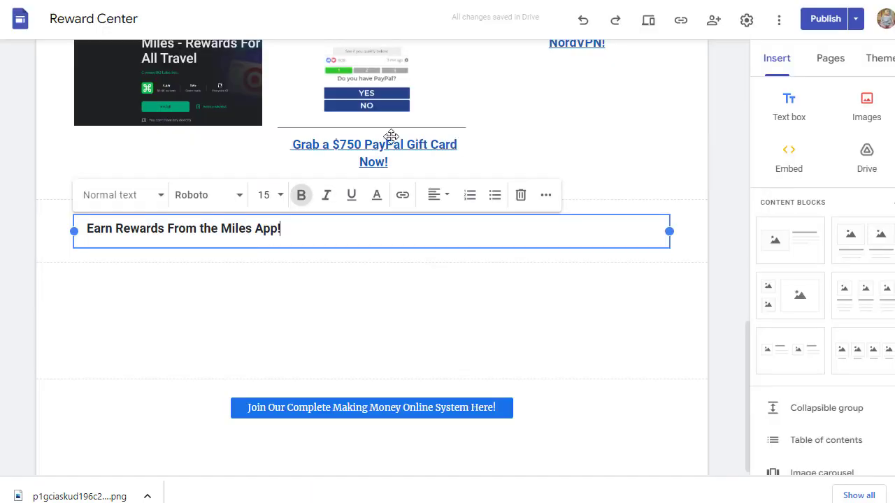
drag(283, 227, 67, 220)
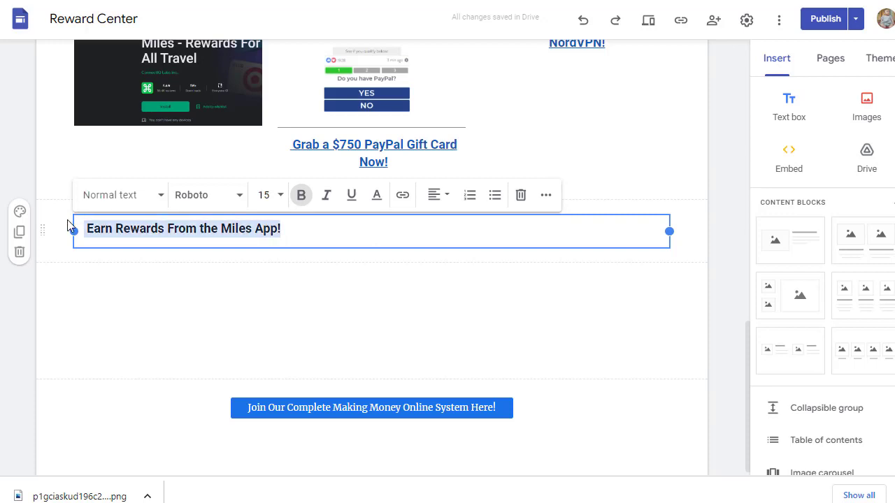
click(403, 196)
key(ctrl+v)
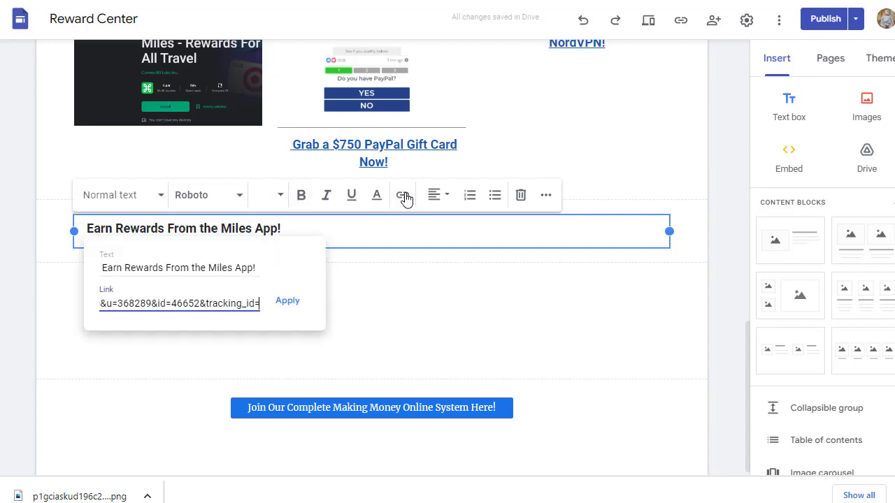
click(289, 300)
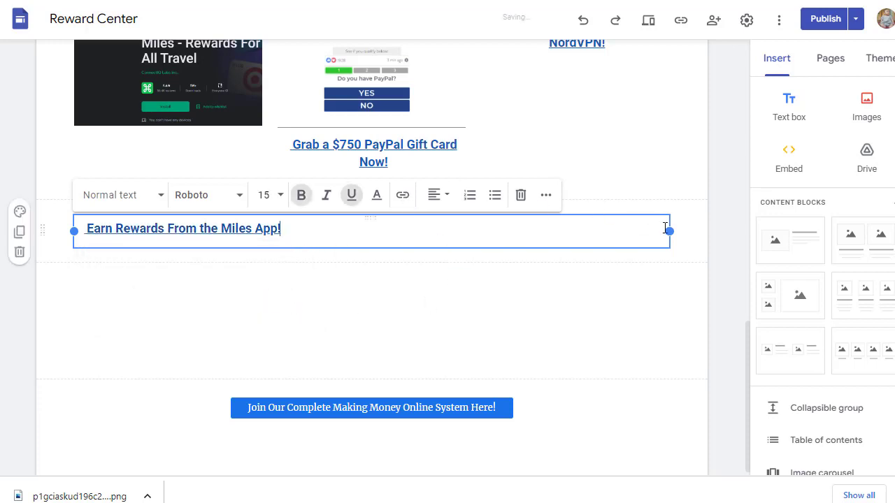
Step: Narrow the linked title's text box to the Miles image's width and move it directly under that image
drag(670, 230, 262, 241)
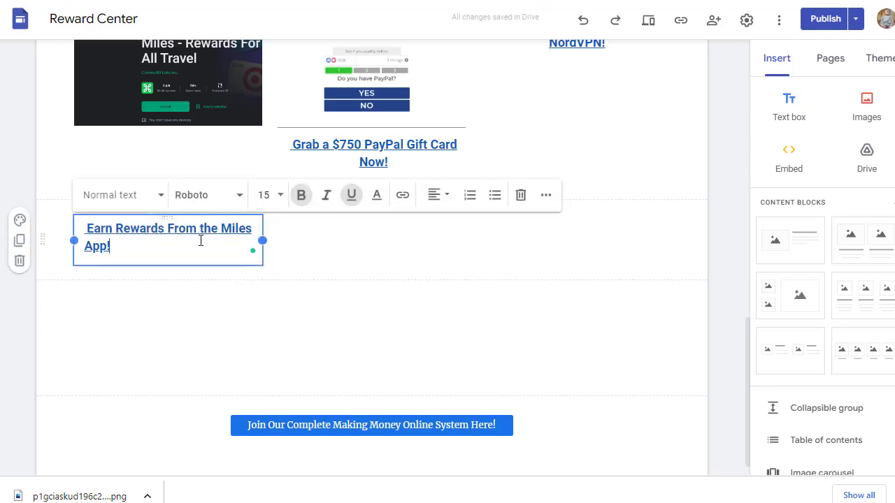
click(224, 275)
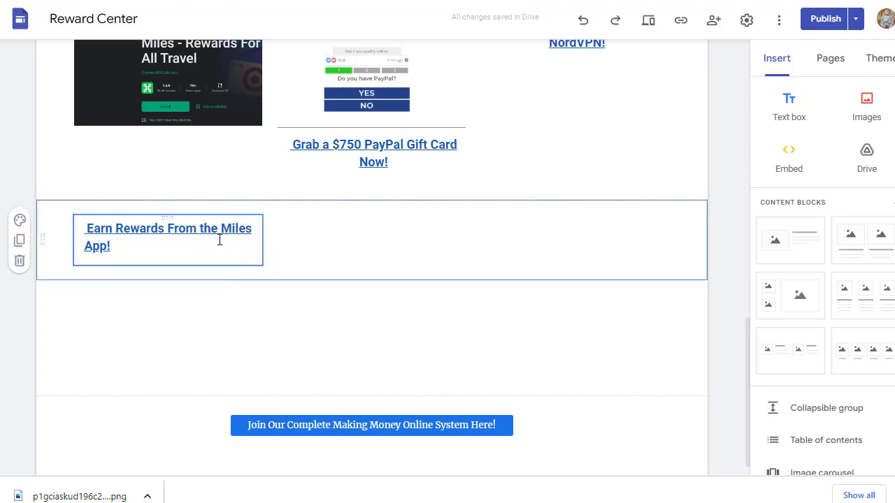
click(220, 239)
drag(167, 215, 167, 164)
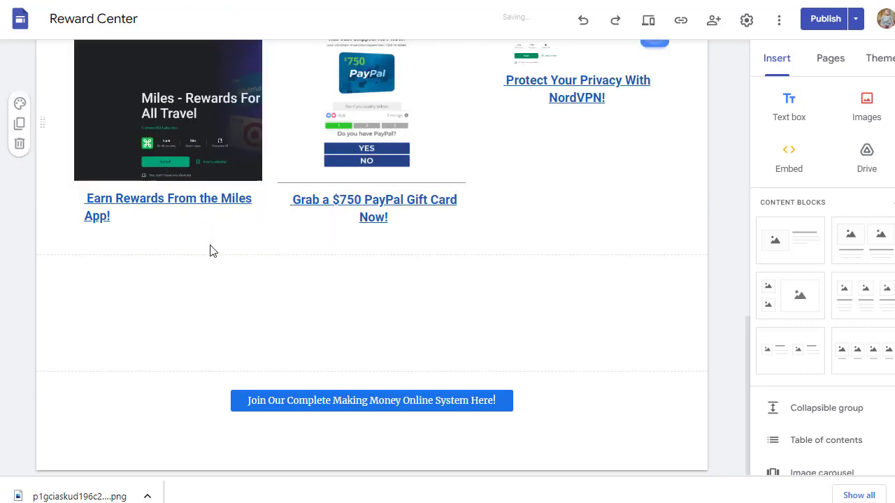
Step: Center-align the "Earn Rewards From the Miles App!" title within its text box
click(218, 200)
key(ctrl+a)
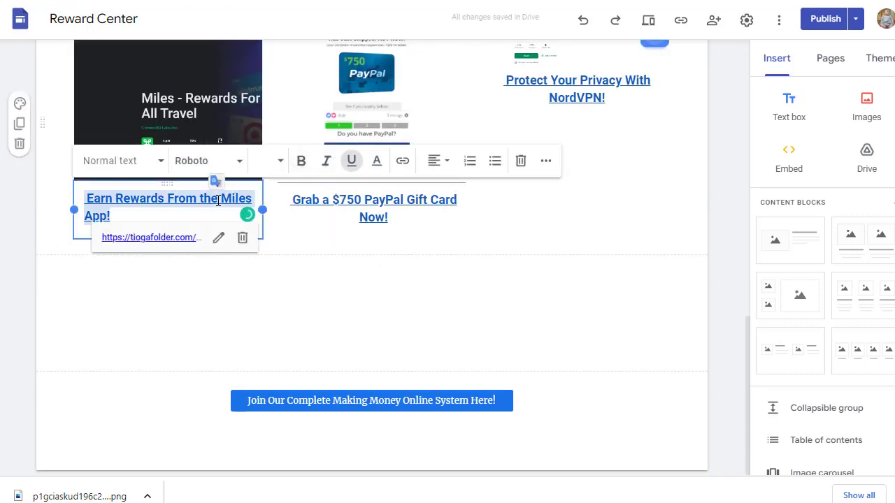
click(448, 166)
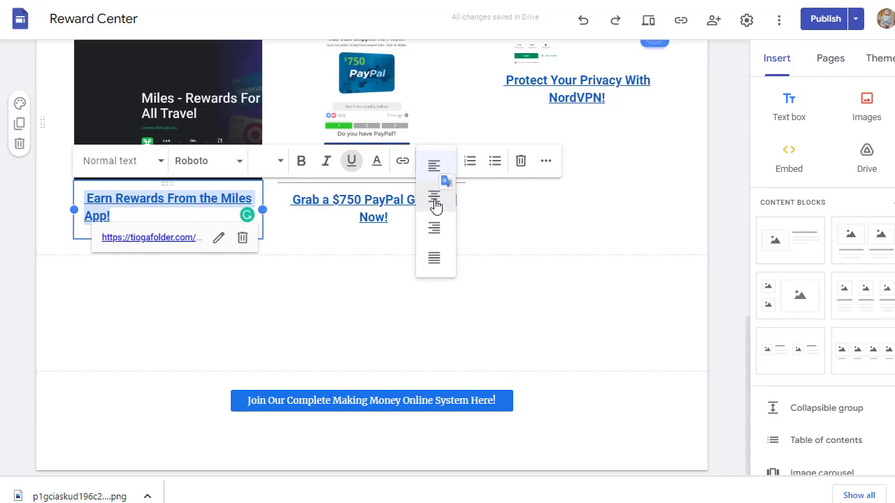
click(438, 200)
click(440, 278)
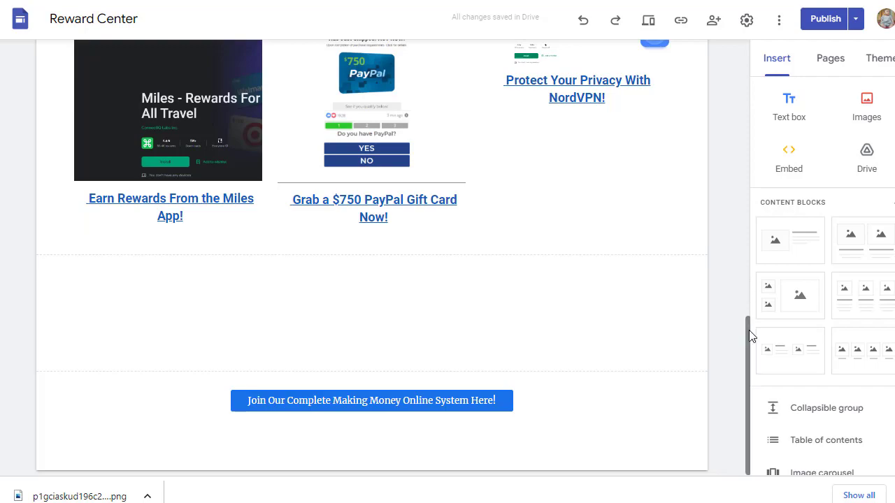
Step: Inspect the page footer containing the "Join Our Complete Making Money Online System Here!" button
drag(748, 319, 752, 360)
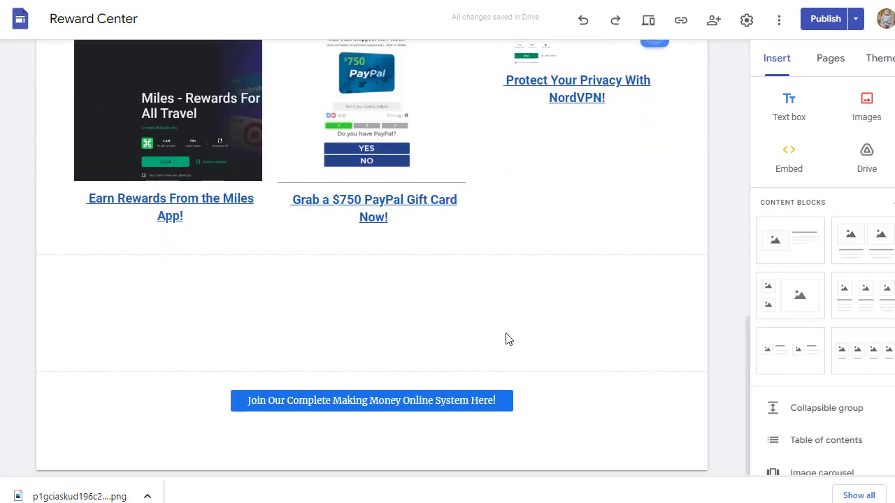
mouse_move(343, 393)
mouse_move(462, 398)
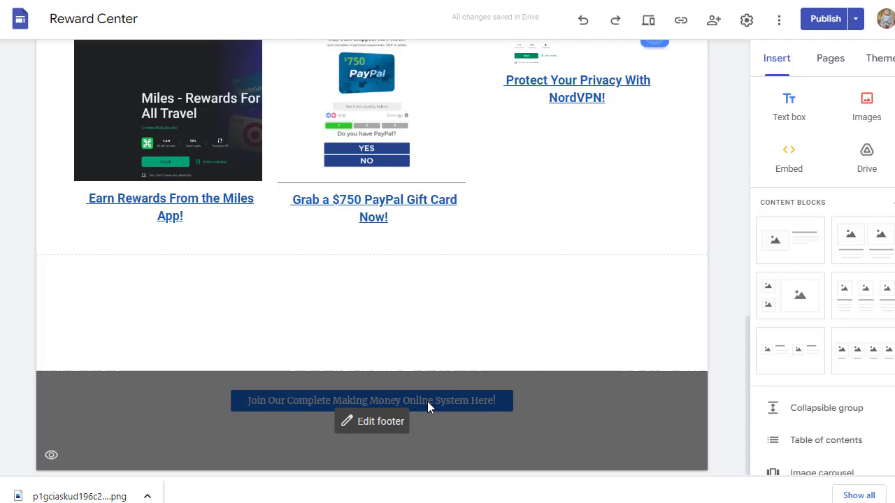
click(364, 421)
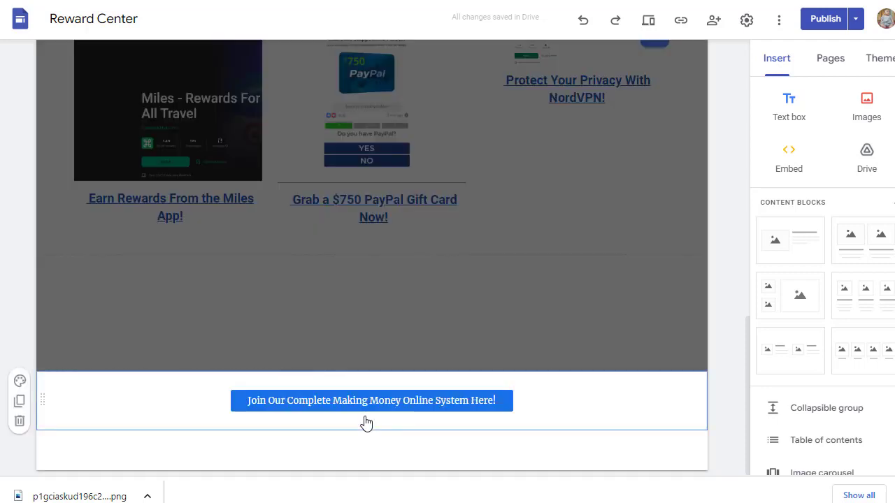
click(549, 294)
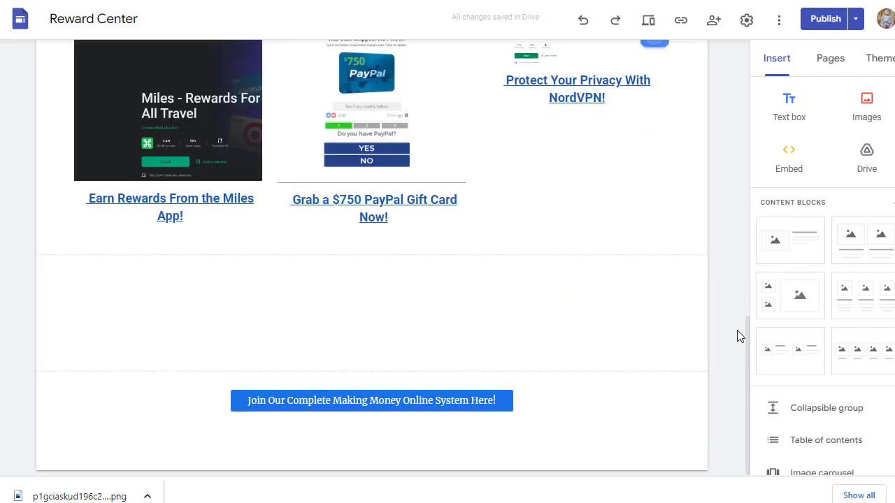
Step: Publish the updated Reward Center site and copy its published site link
drag(748, 354, 752, 24)
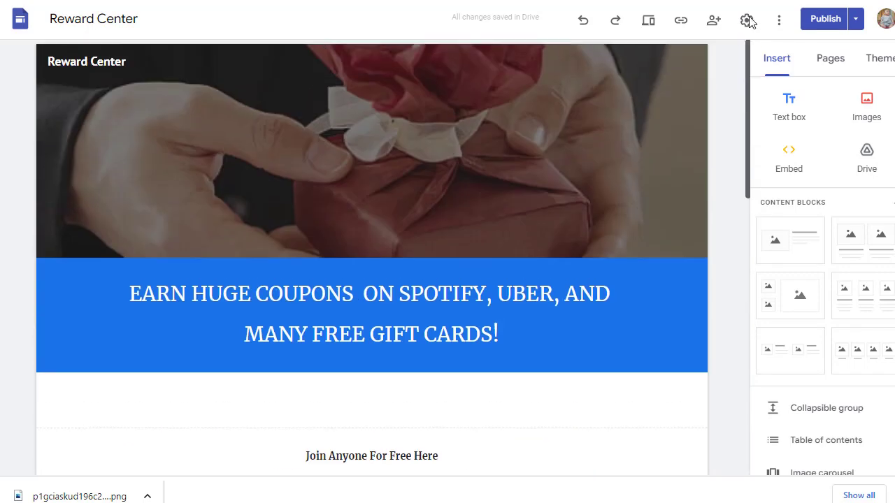
click(825, 19)
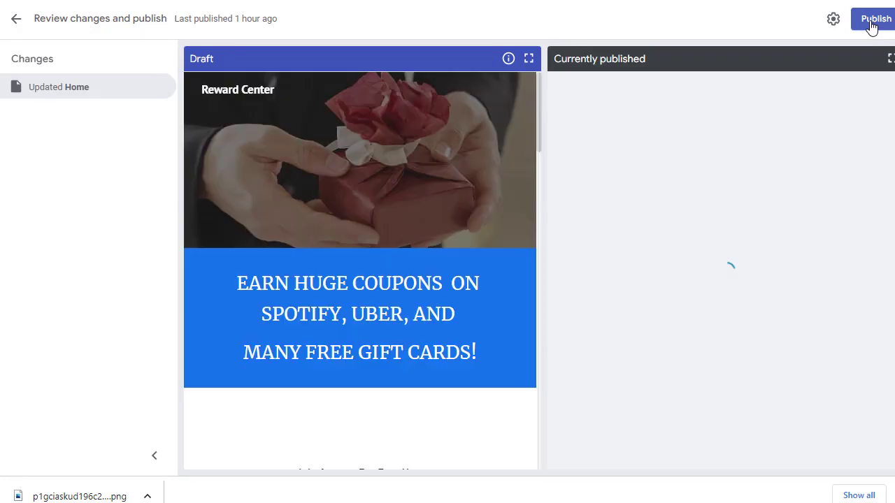
click(872, 26)
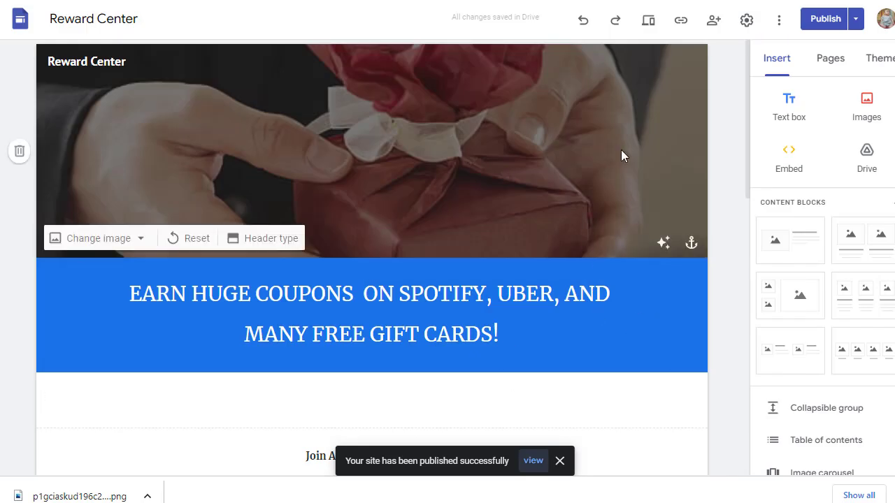
click(681, 22)
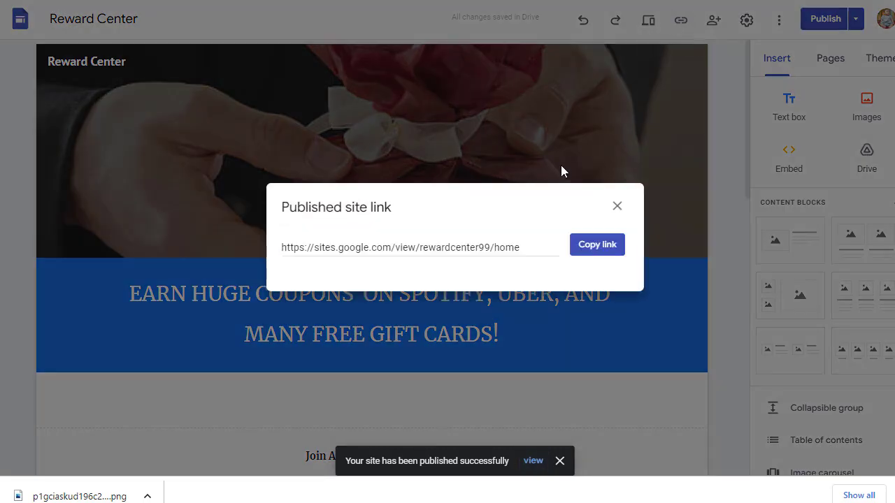
click(597, 251)
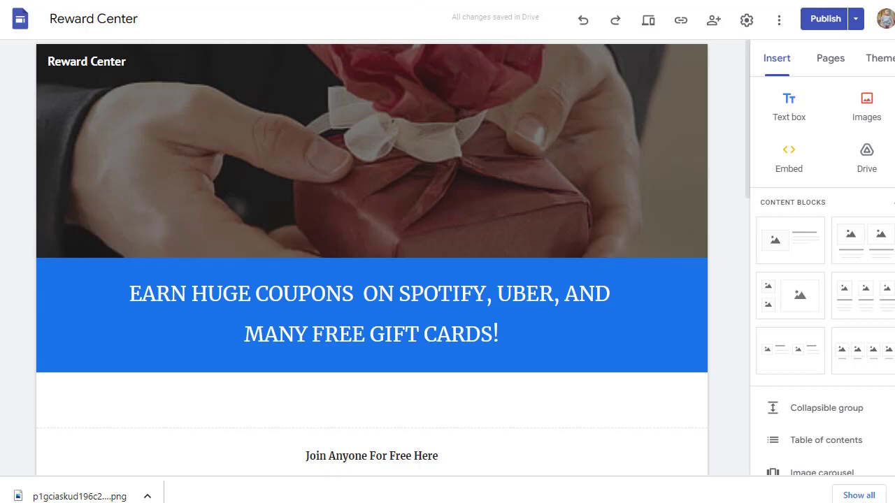
Step: Switch to the Google search results for "qwikad" and enlarge the page view around the search term
key(ctrl+Tab)
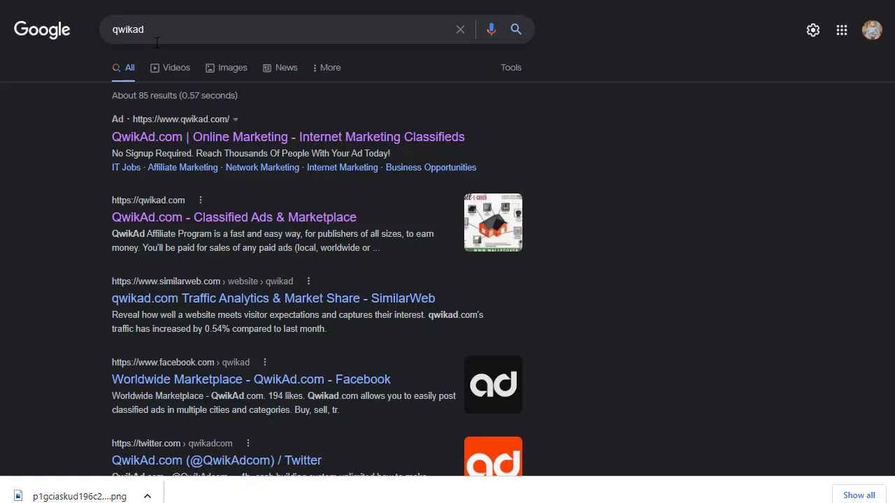
key(ctrl+plus)
click(156, 33)
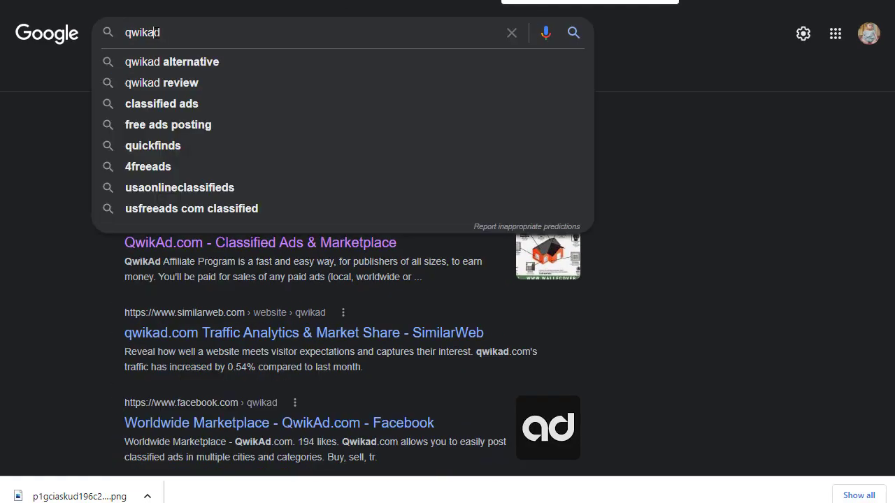
key(ctrl+plus)
key(ctrl+plus)
key(ctrl+plus)
key(ctrl+plus)
key(ctrl+plus)
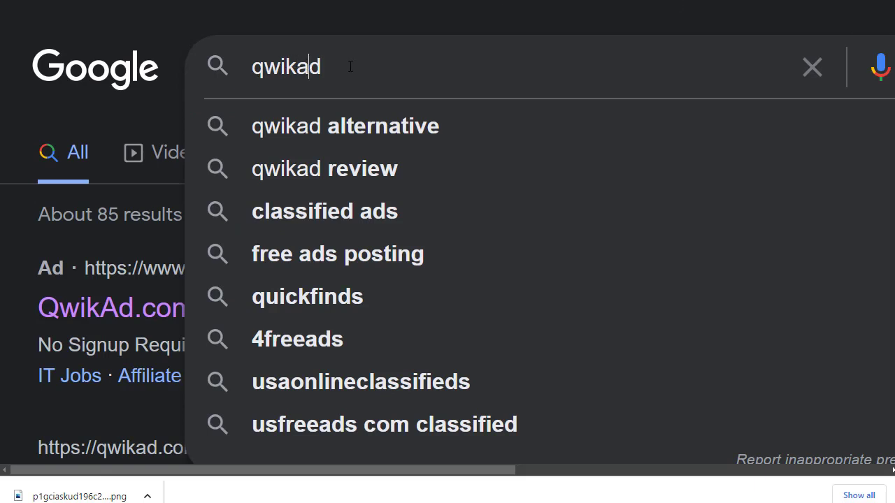
key(shift+Left)
key(shift+Left)
key(shift+Left)
key(shift+Left)
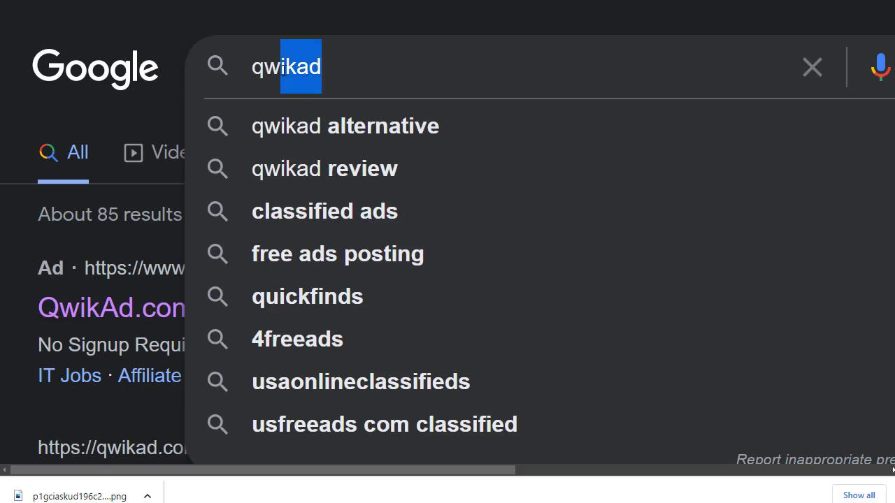
key(shift+Left)
key(shift+Left)
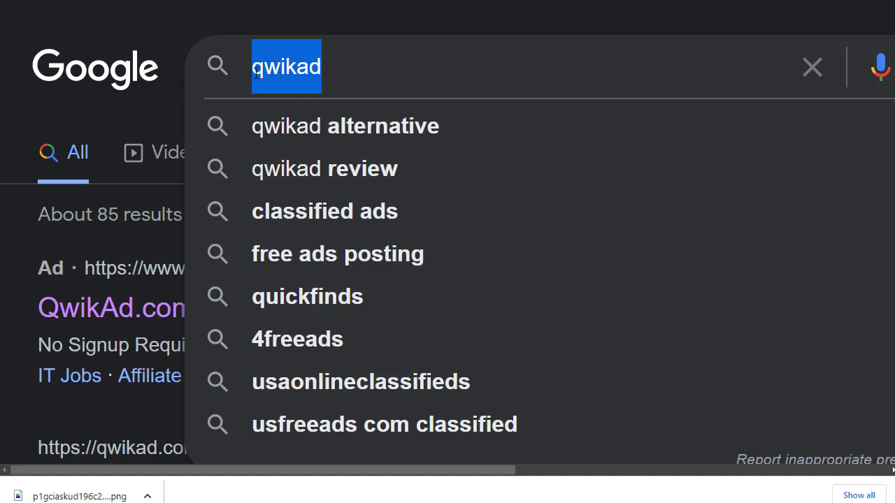
key(shift+Right)
key(shift+Right)
key(shift+Right)
key(shift+Right)
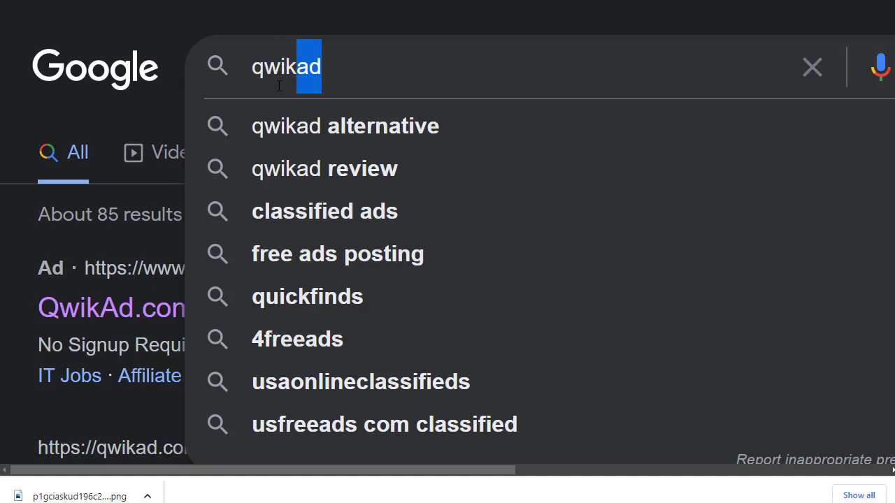
key(shift+Left)
key(shift+Left)
key(shift+Left)
key(shift+Left)
click(383, 73)
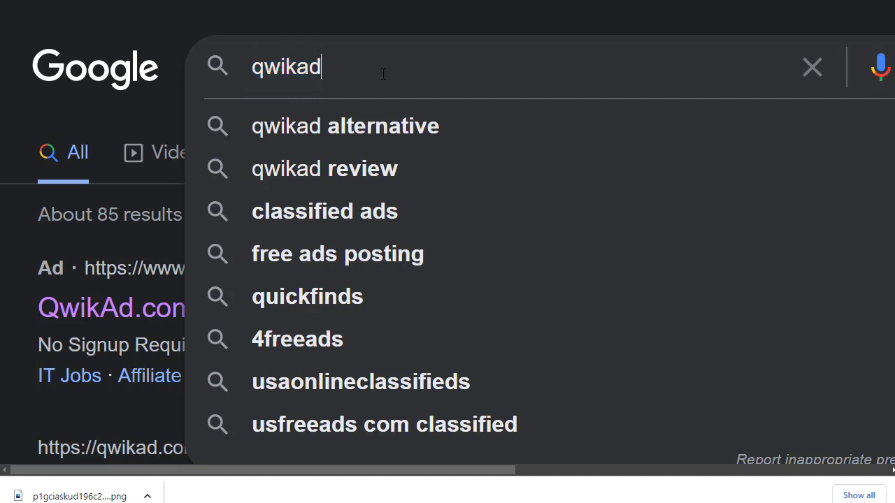
Step: Dismiss the search suggestions and open the "QwikAd.com - Classified Ads & Marketplace" result
click(183, 22)
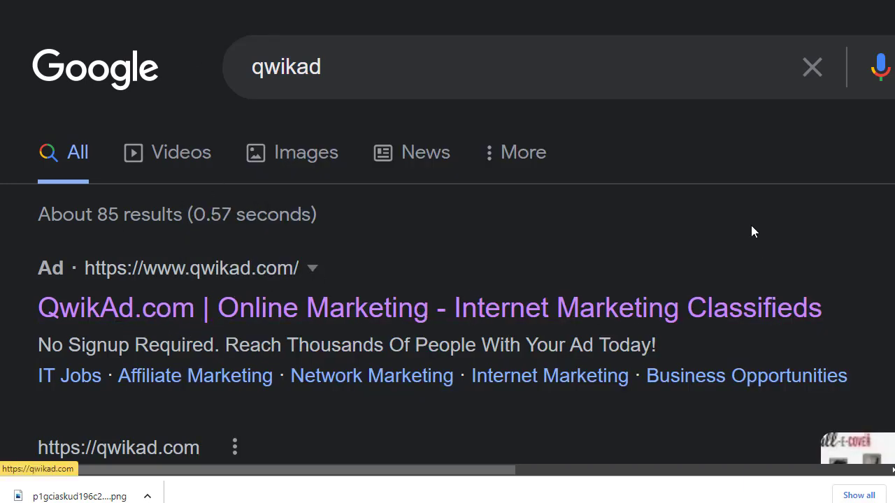
scroll(448, 252, down, 3)
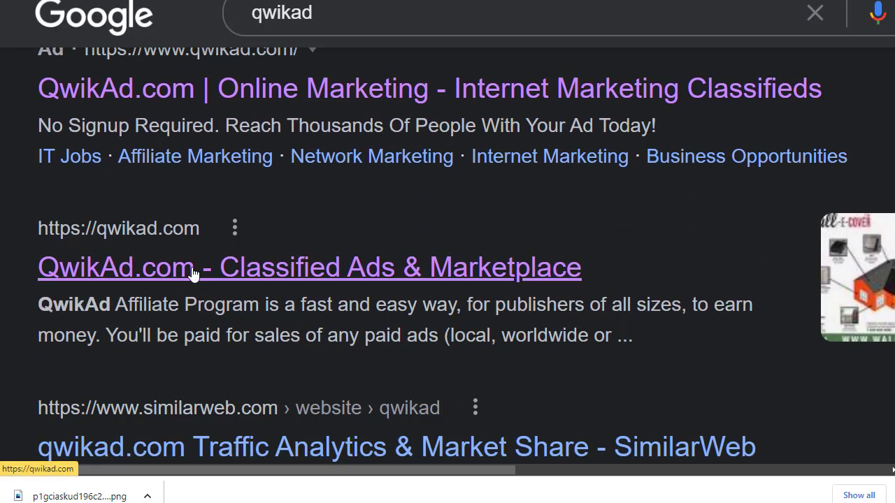
click(307, 267)
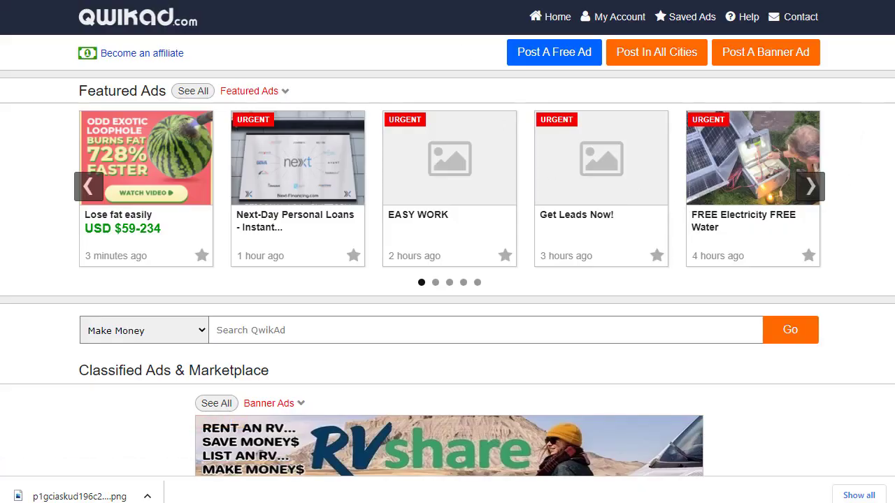
Step: Examine the ad categories and the area and city lists on the QwikAd home page
scroll(880, 120, down, 3)
scroll(447, 251, down, 5)
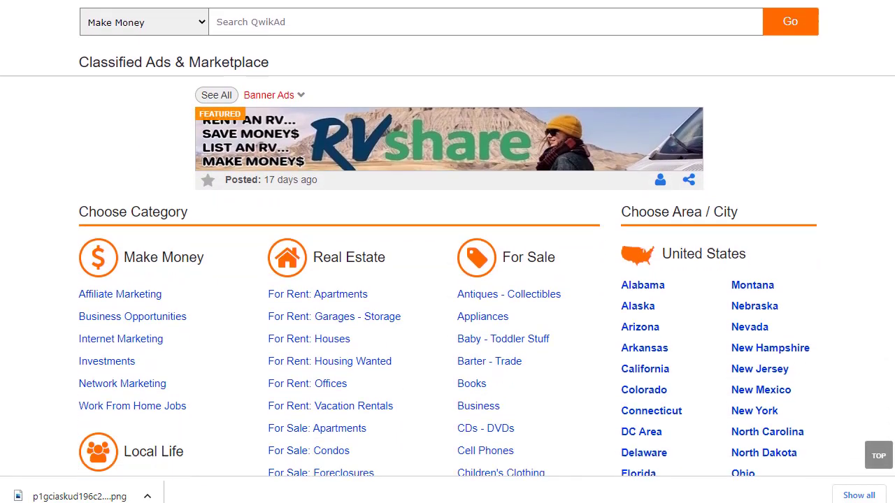
key(Home)
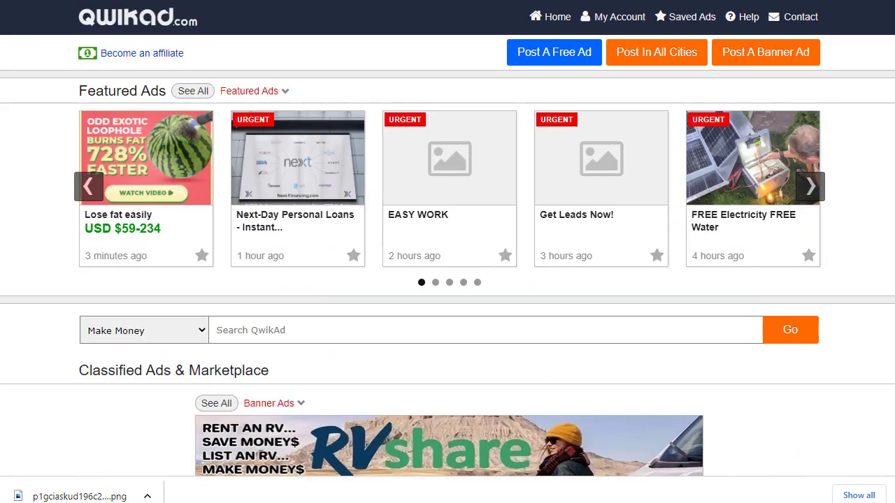
scroll(880, 49, down, 7)
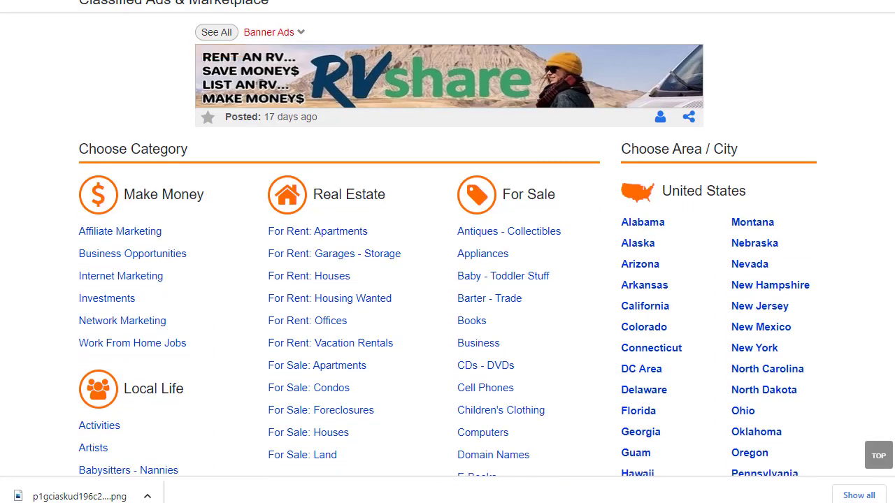
scroll(448, 251, down, 2)
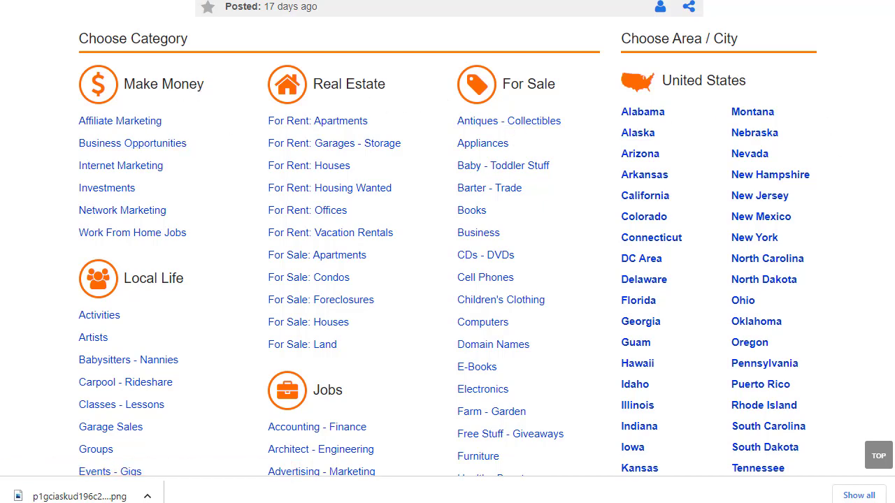
scroll(448, 237, down, 6)
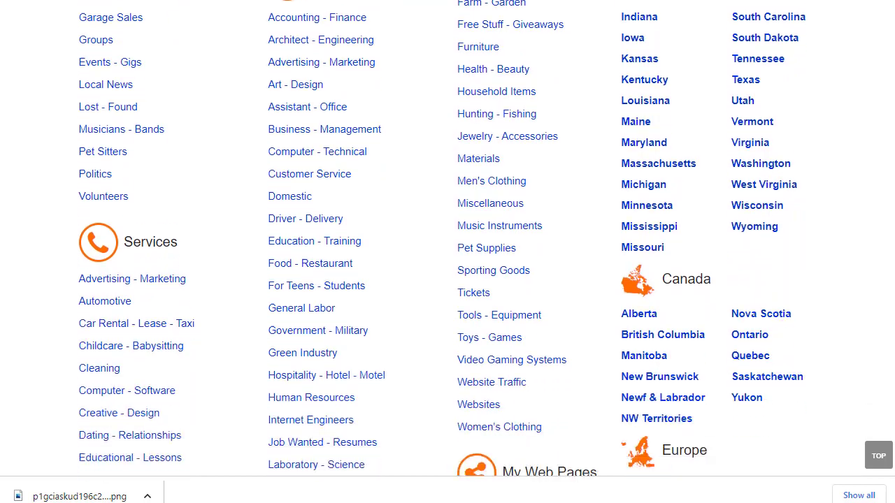
scroll(448, 238, down, 4)
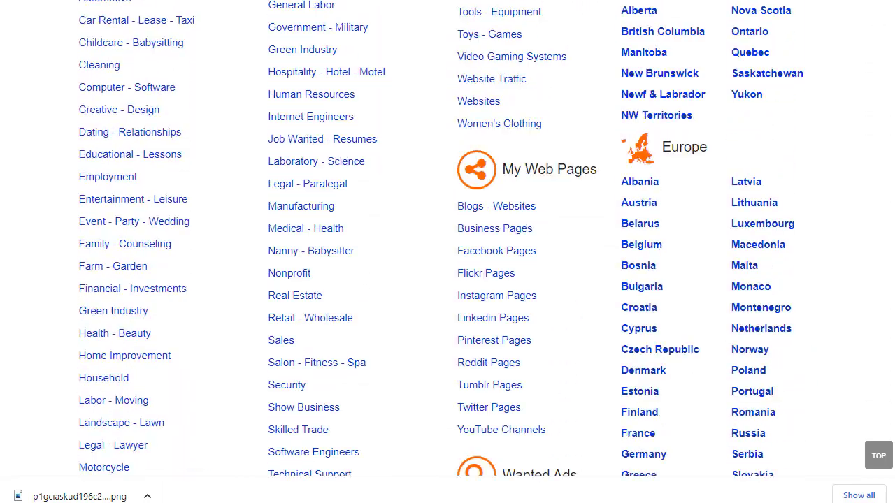
key(Home)
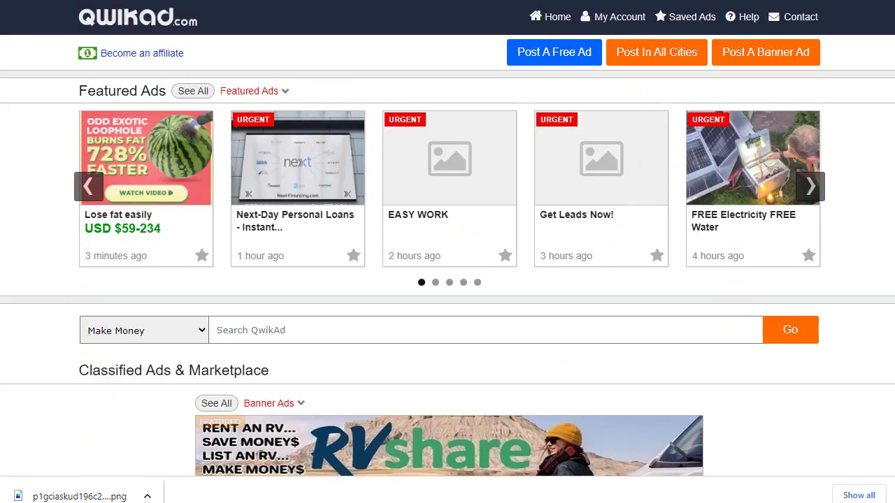
Step: Open the Affiliate Marketing category under Make Money on QwikAd
scroll(447, 238, down, 7)
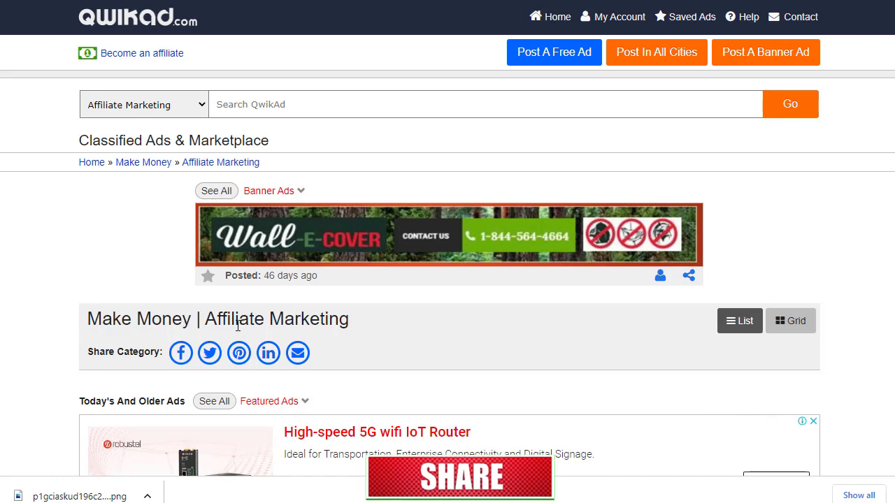
drag(216, 323, 379, 325)
click(422, 334)
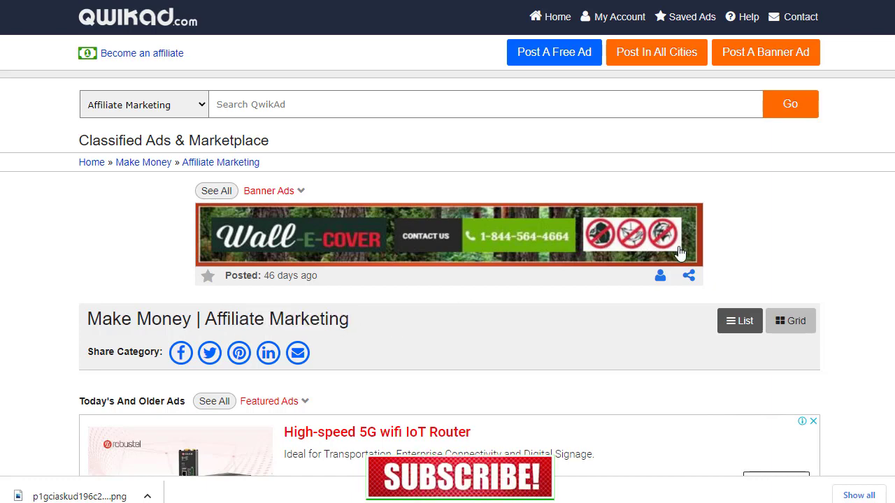
Step: Look through the ads posted in the Affiliate Marketing category, including their titles, descriptions and locations
scroll(680, 253, down, 5)
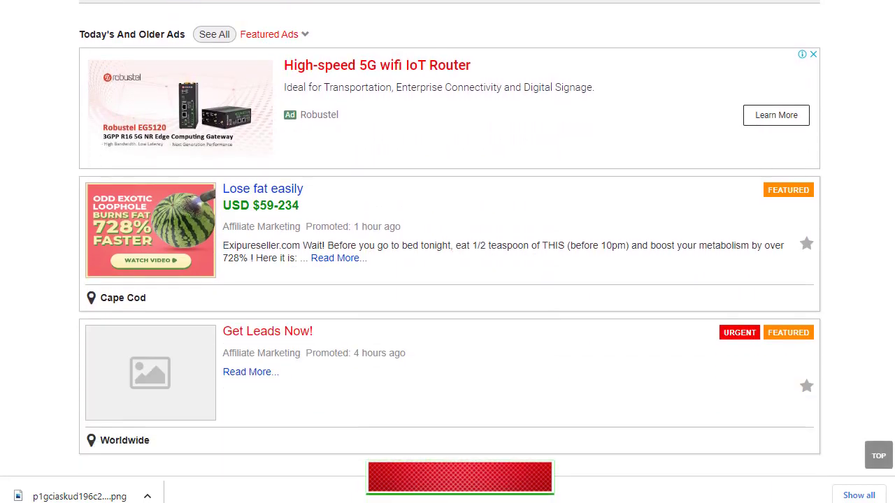
scroll(449, 243, down, 6)
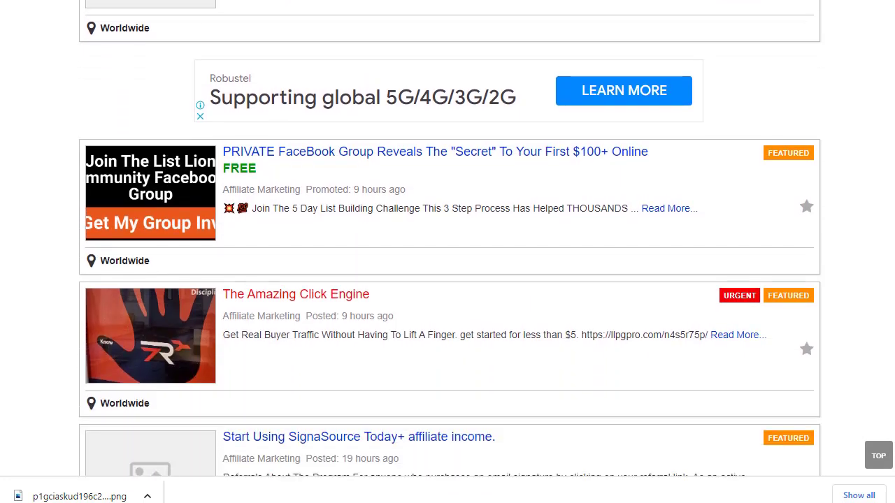
scroll(450, 239, down, 3)
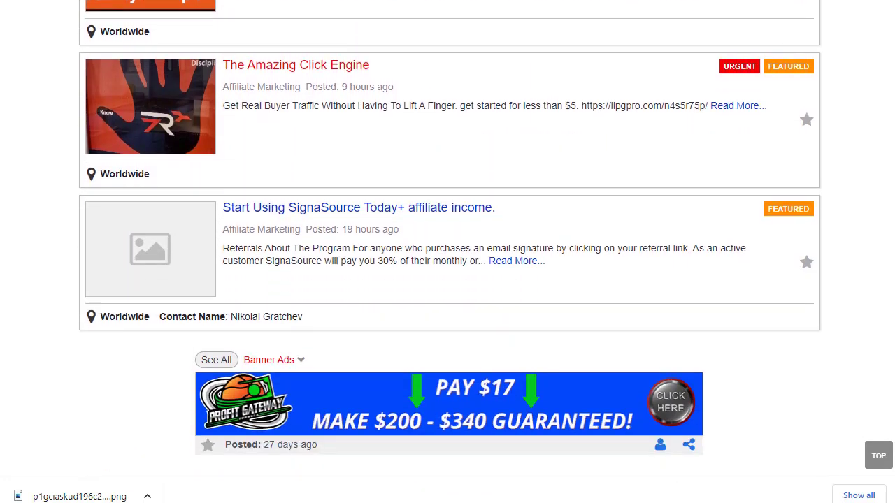
scroll(450, 238, down, 4)
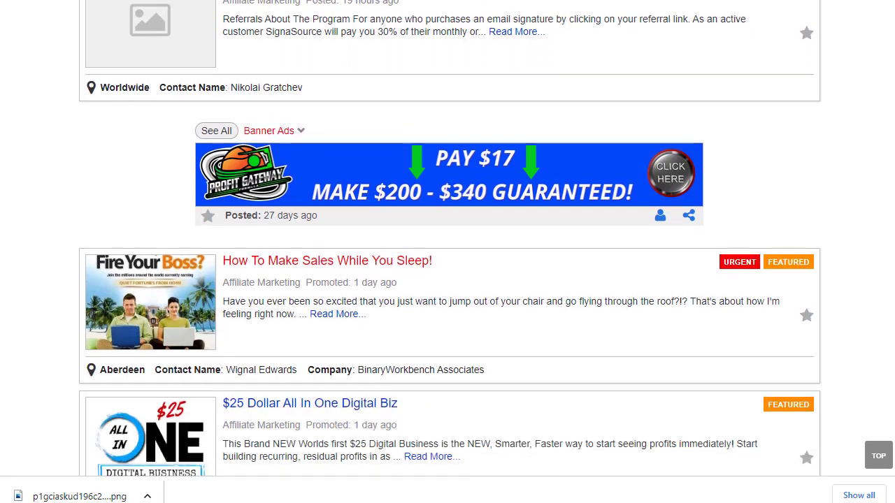
scroll(449, 239, down, 2)
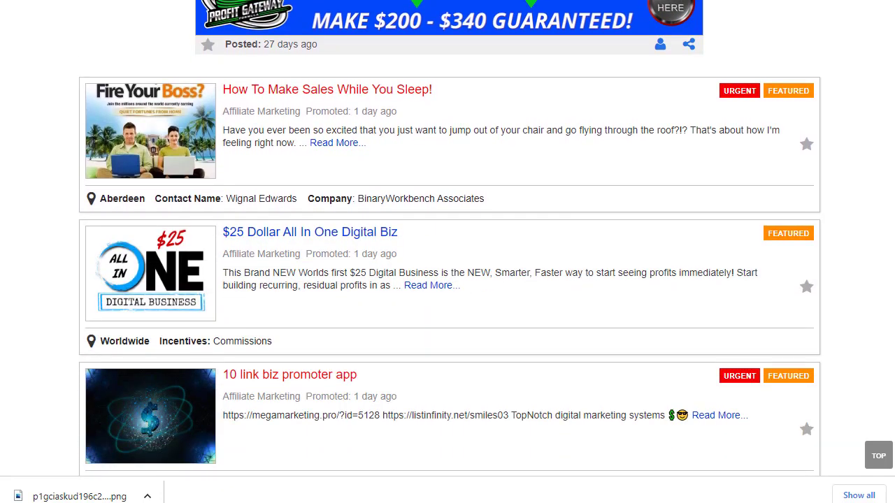
scroll(449, 238, down, 4)
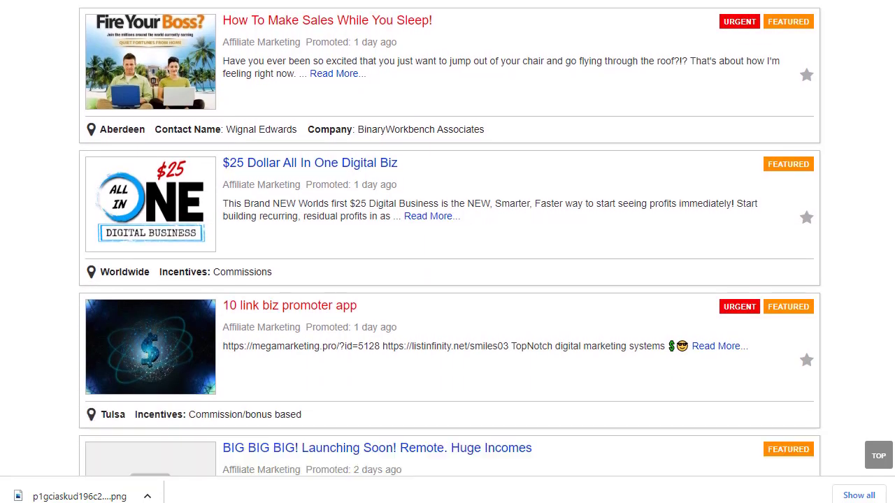
scroll(449, 238, down, 5)
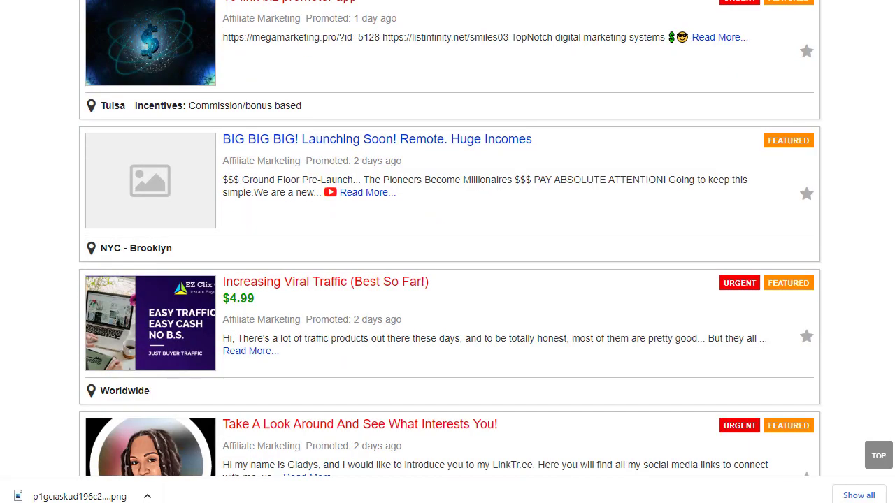
Step: Examine the remaining featured and regular listings in the Affiliate Marketing category, including the recently posted offers
scroll(450, 238, down, 2)
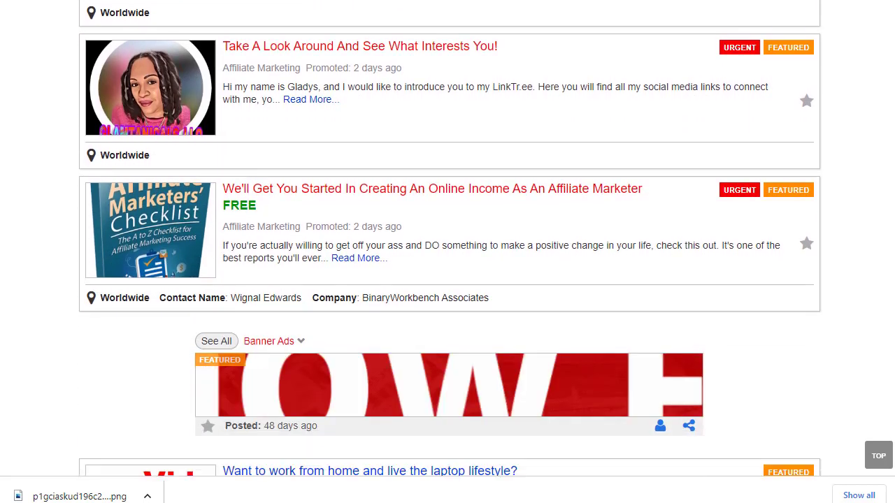
scroll(449, 238, down, 7)
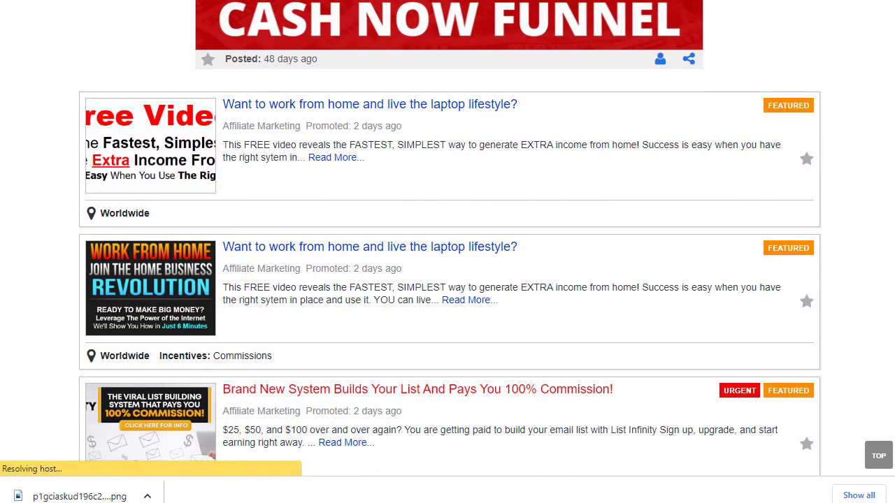
scroll(449, 238, down, 4)
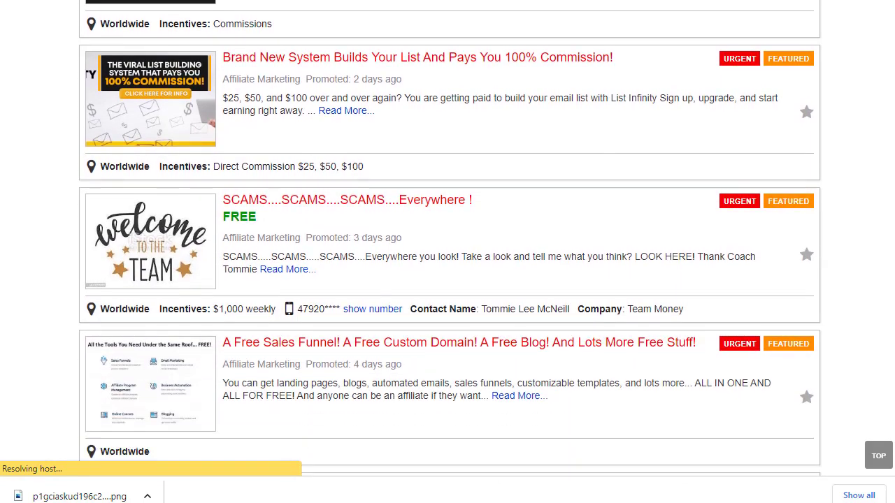
scroll(449, 238, down, 10)
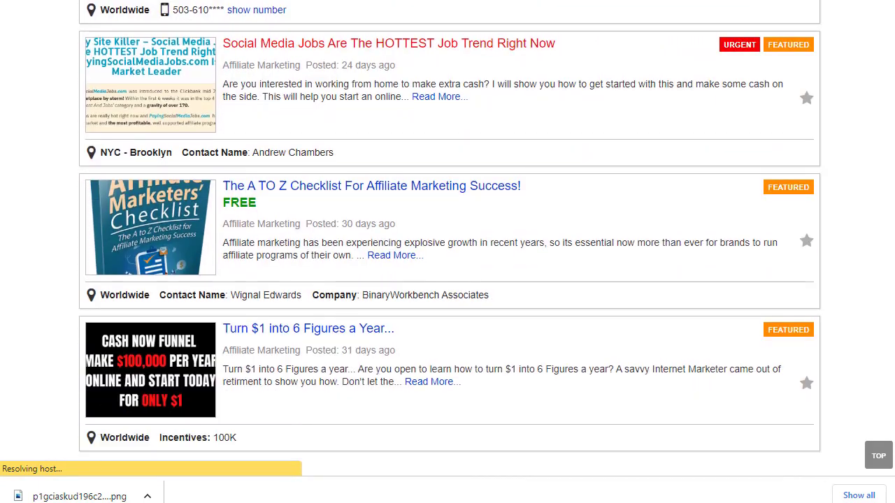
scroll(450, 238, down, 1)
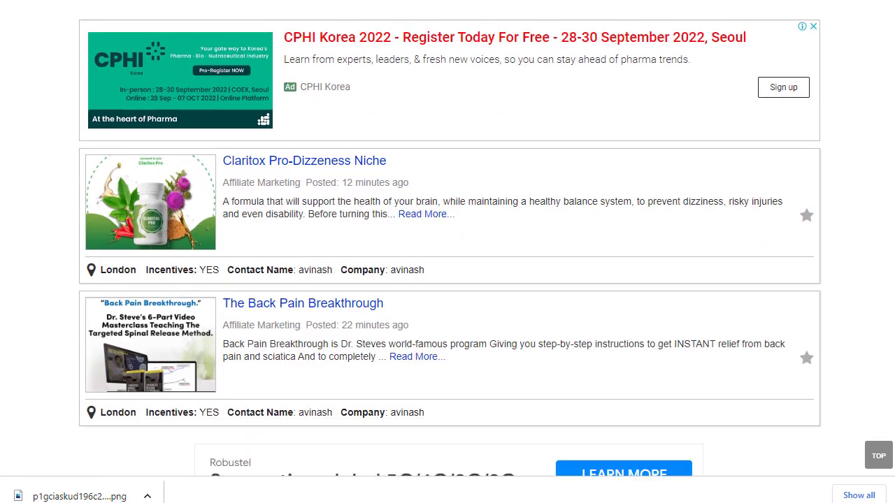
scroll(449, 239, up, 1)
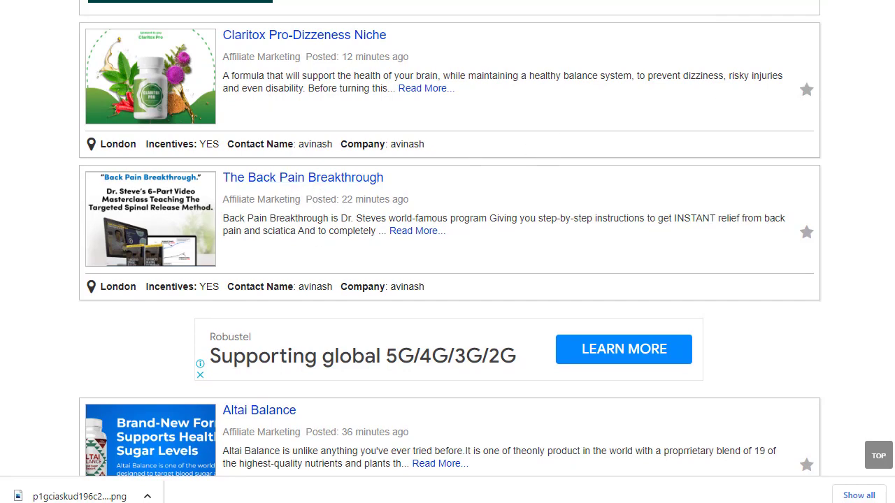
scroll(447, 252, down, 8)
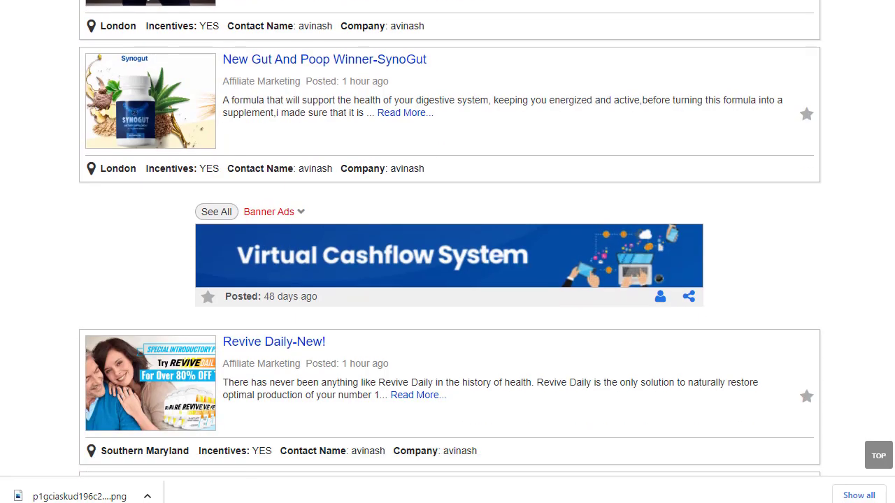
scroll(447, 252, down, 6)
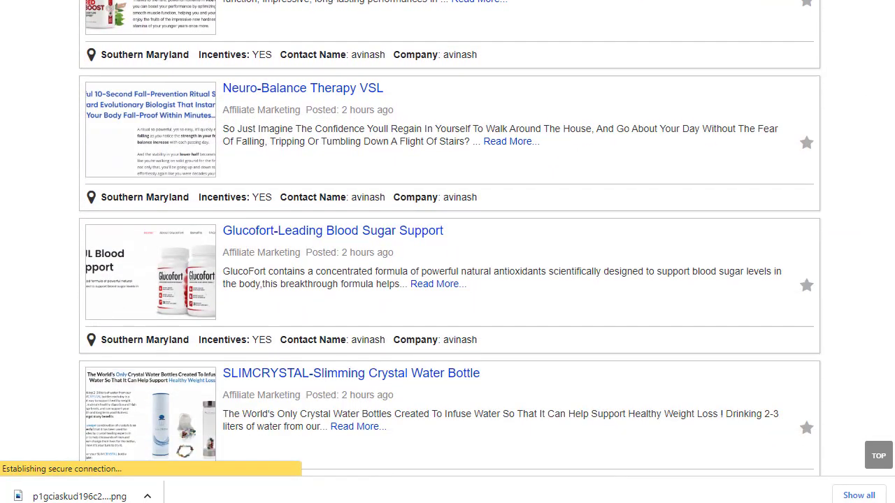
scroll(447, 252, down, 7)
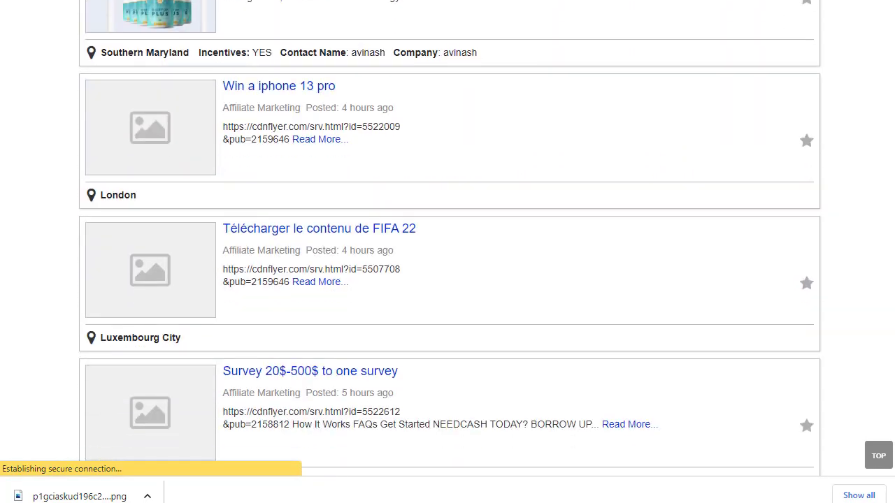
scroll(447, 252, down, 8)
scroll(876, 194, up, 20)
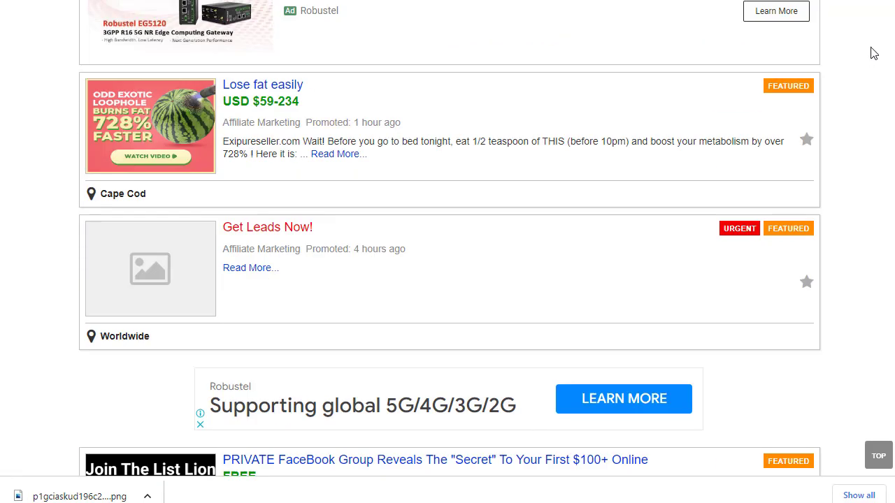
scroll(873, 54, up, 5)
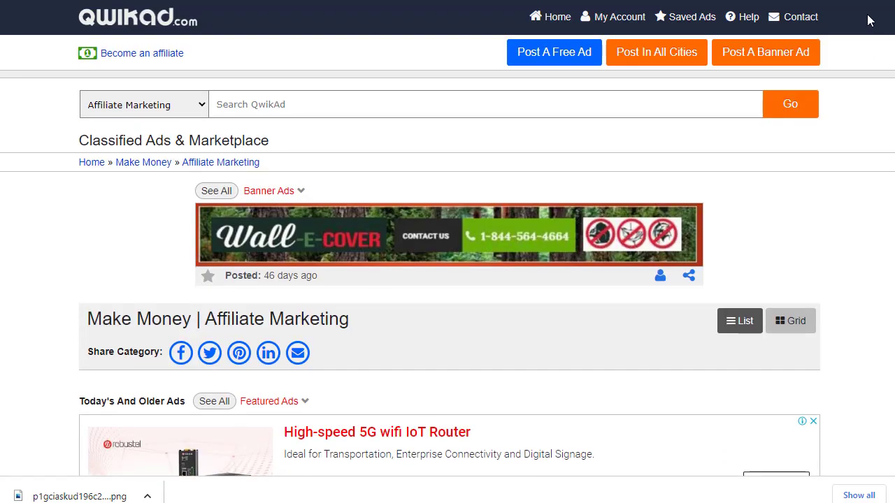
scroll(447, 252, down, 4)
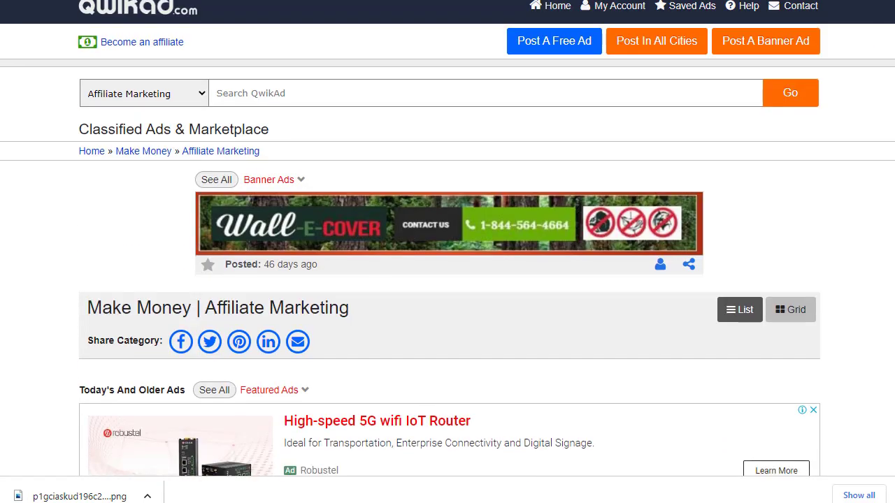
scroll(448, 252, down, 1)
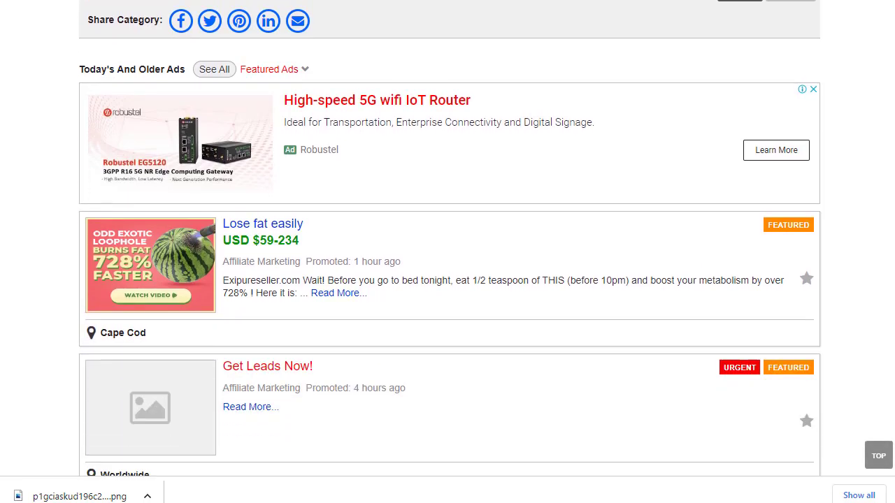
scroll(447, 252, up, 2)
Step: Open the Business Opportunities category under Make Money and look through its ads
key(alt+Left)
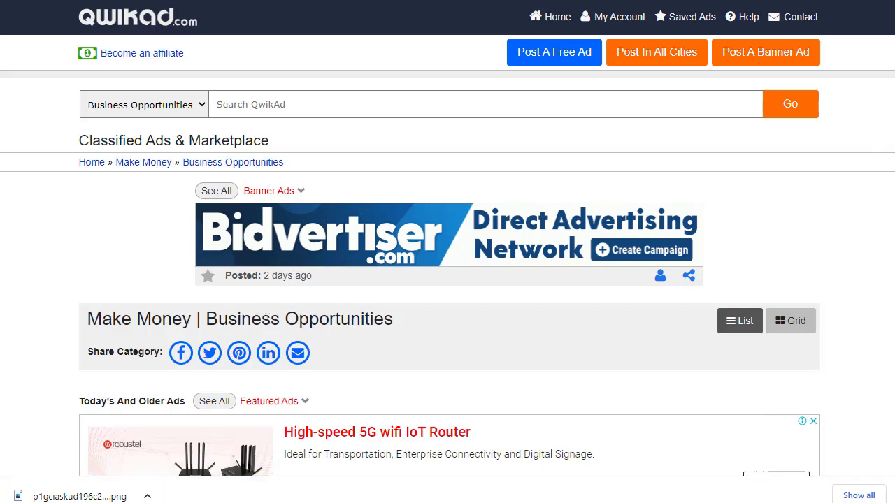
scroll(447, 252, down, 20)
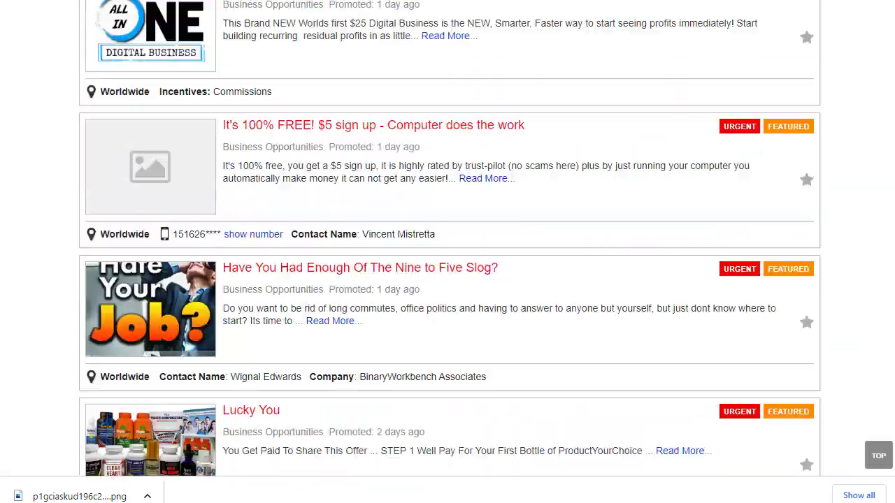
scroll(447, 251, down, 20)
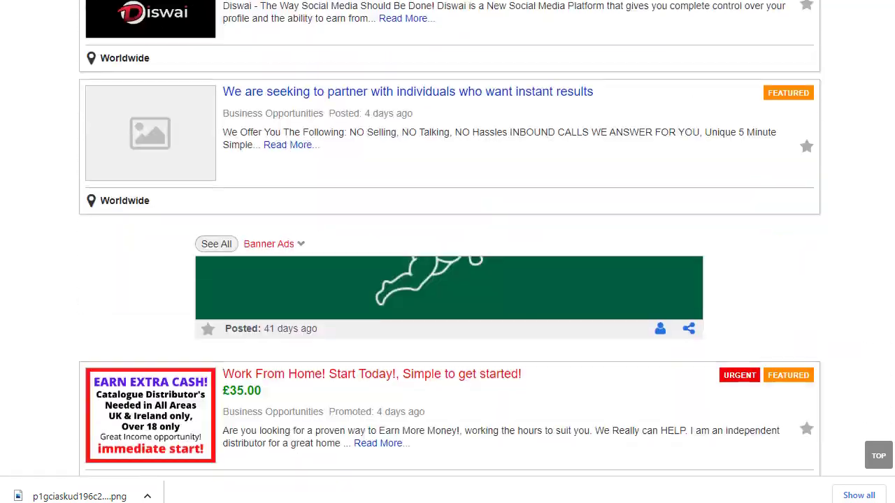
scroll(447, 251, down, 2)
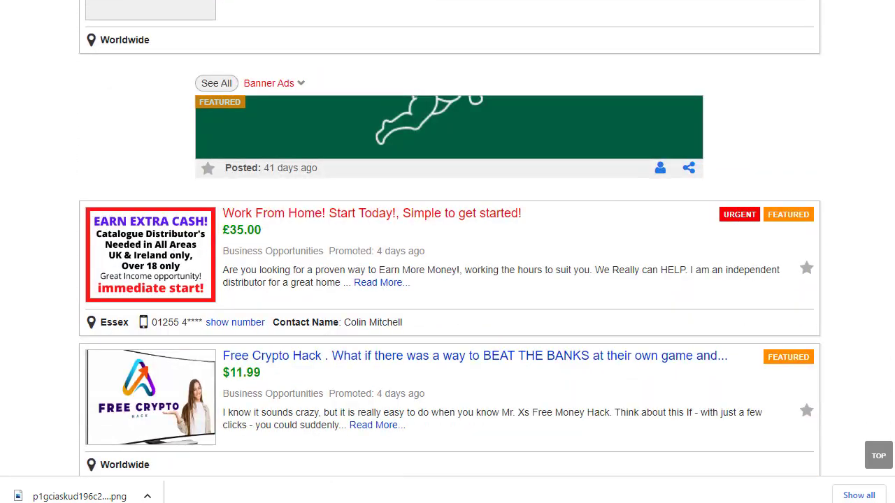
Step: Switch to the Internet Marketing category under Make Money and review its featured and recent ads
key(F5)
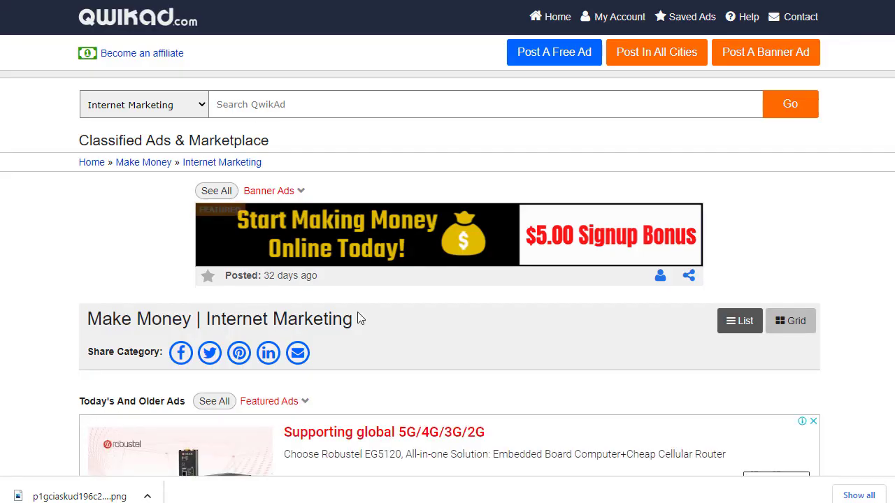
scroll(448, 252, down, 20)
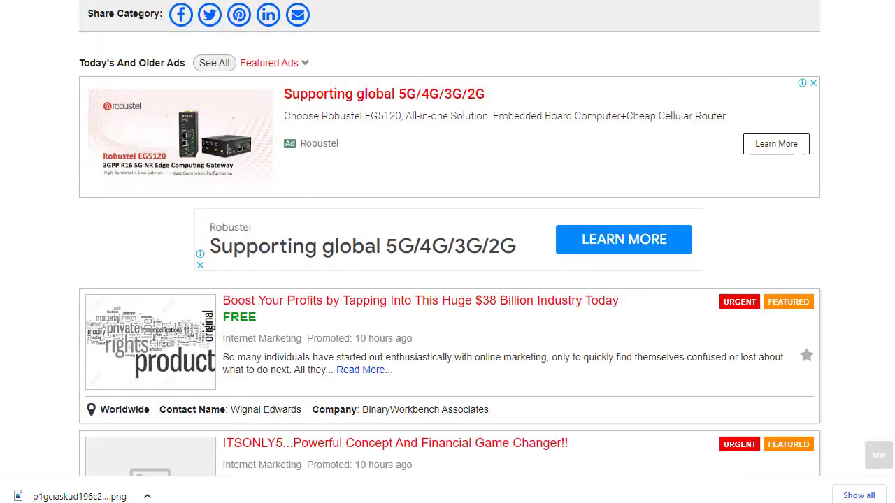
scroll(448, 252, down, 20)
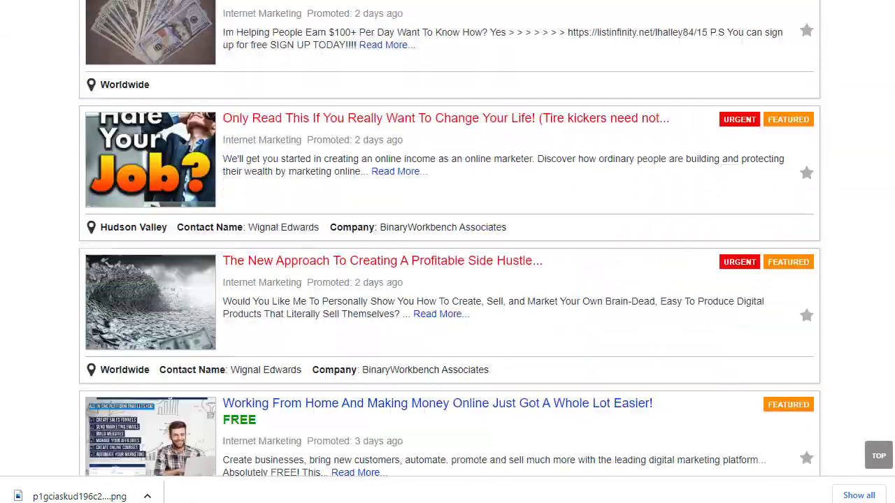
scroll(448, 252, down, 20)
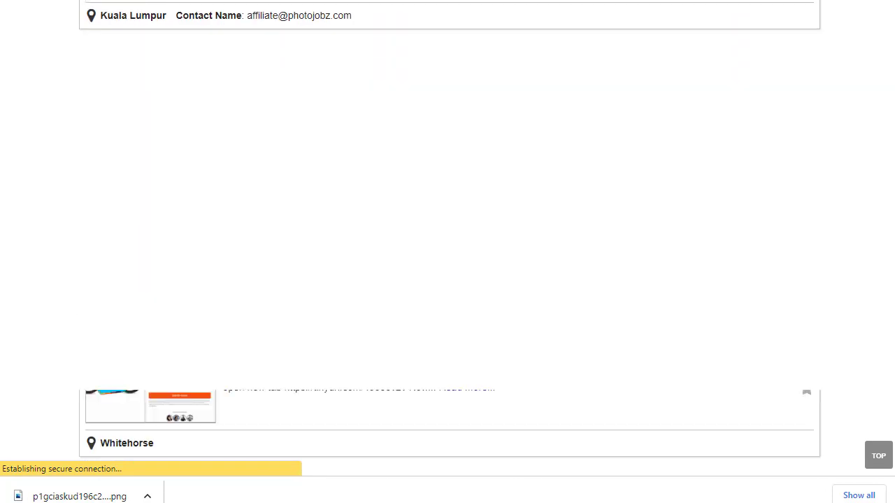
scroll(888, 279, up, 2)
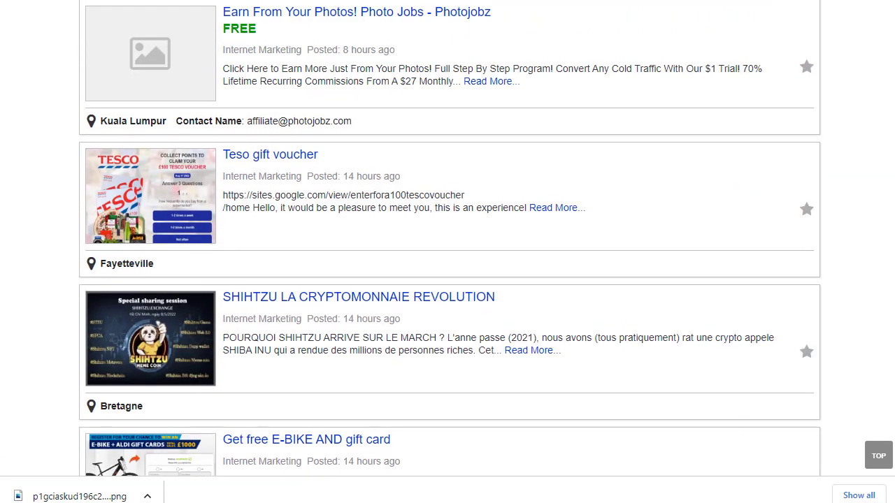
Step: Open the Work From Home Jobs category under Make Money and look over the ads listed there
key(Home)
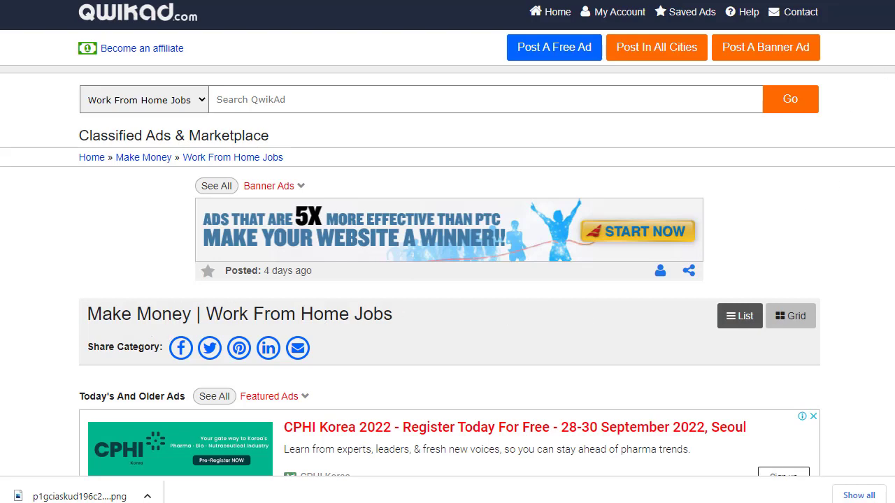
scroll(447, 252, down, 12)
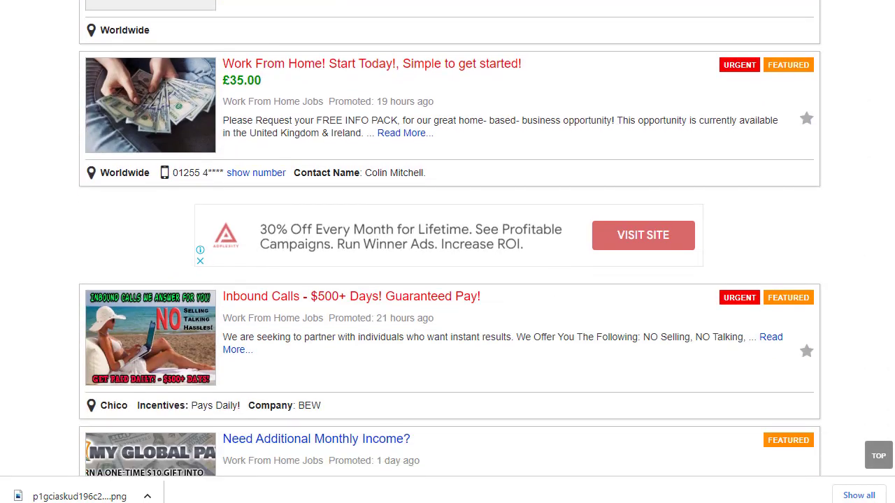
scroll(447, 252, down, 10)
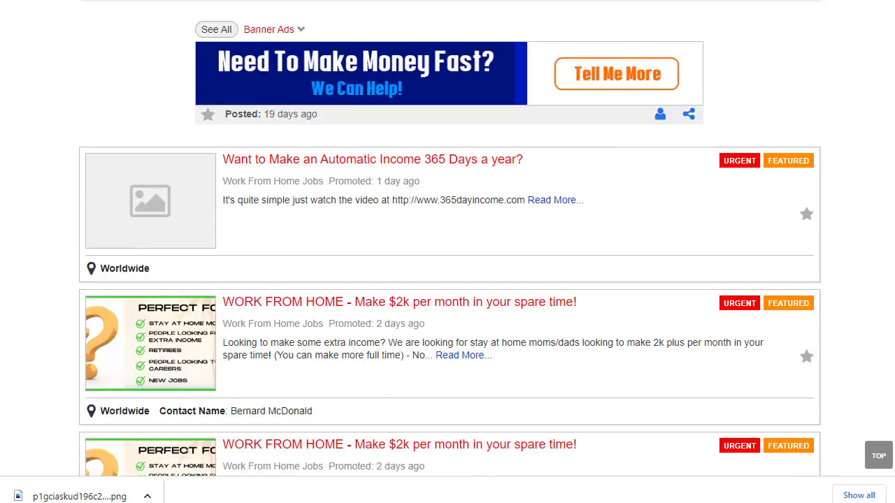
scroll(448, 252, down, 8)
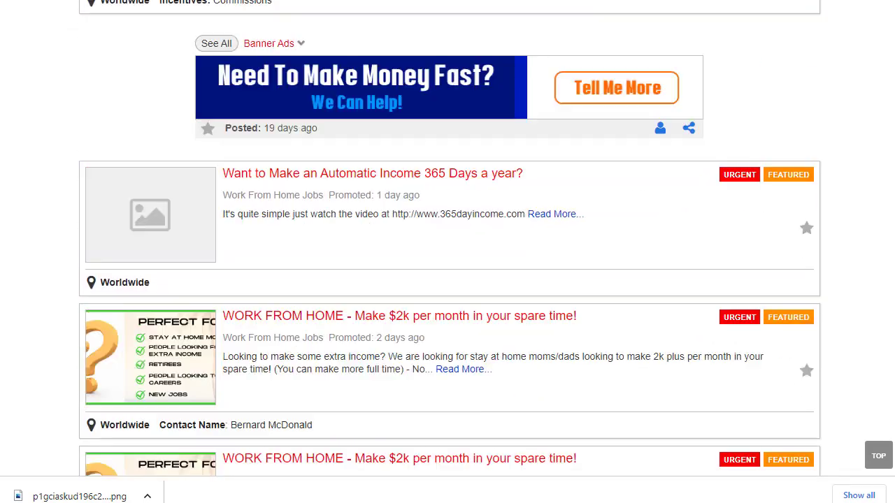
key(Home)
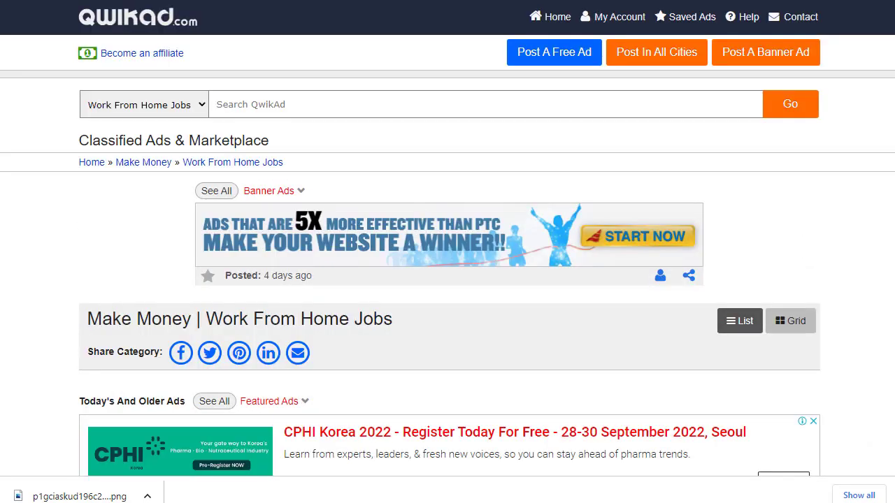
Step: Open the Post In All Cities options and compare the city coverage and prices for Worldwide, United States and Canada
click(677, 63)
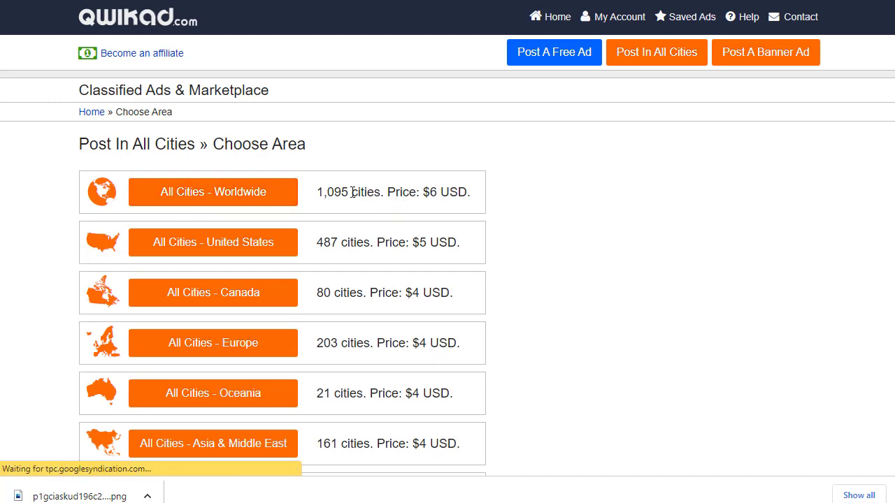
drag(437, 192, 419, 191)
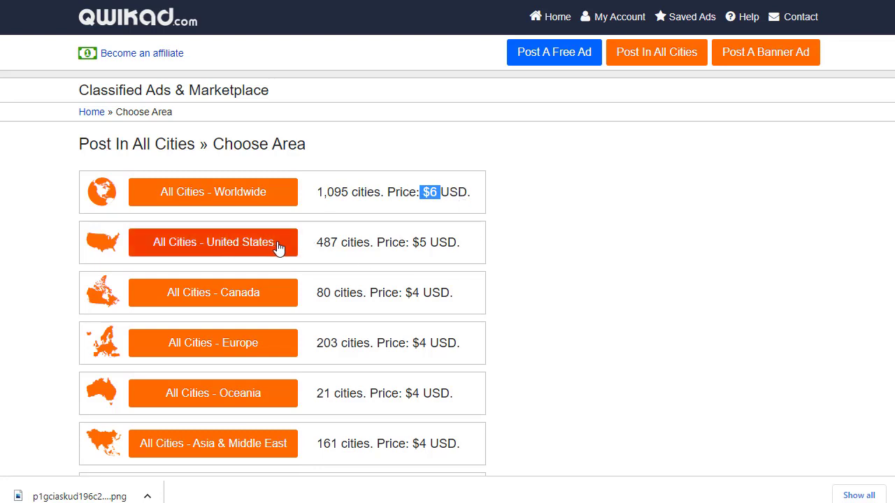
drag(318, 245, 428, 246)
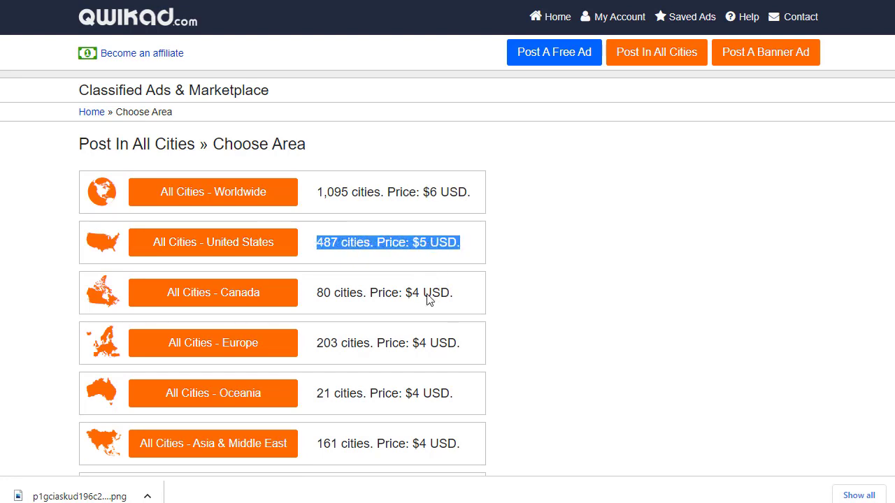
drag(318, 292, 402, 292)
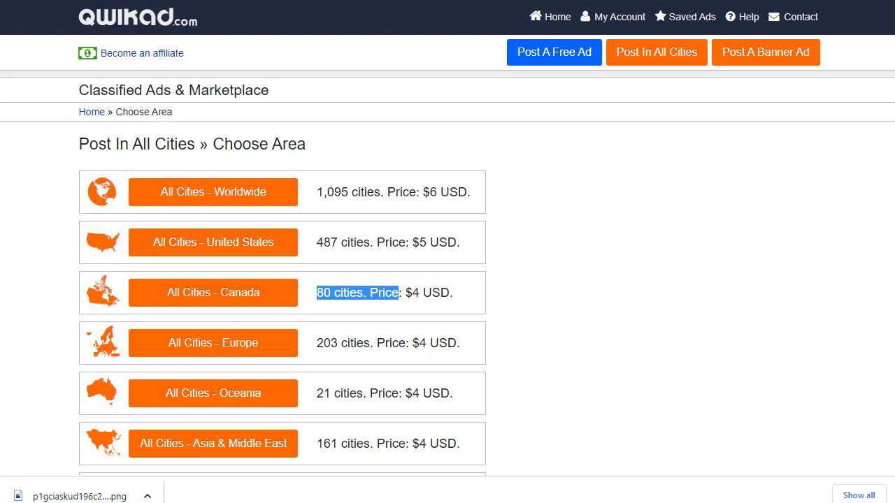
Step: Start a free ad for NYC - Bronx, New York, in Make Money / Business Opportunities and activate its ad title field
click(566, 57)
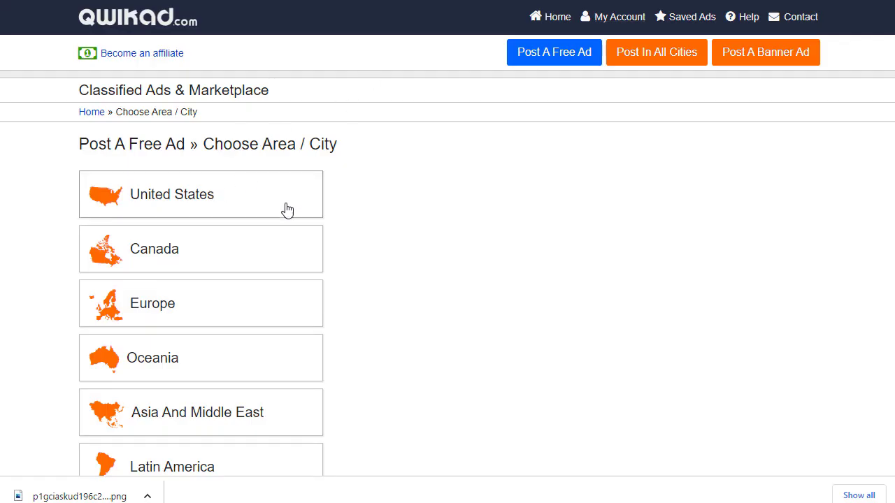
click(218, 195)
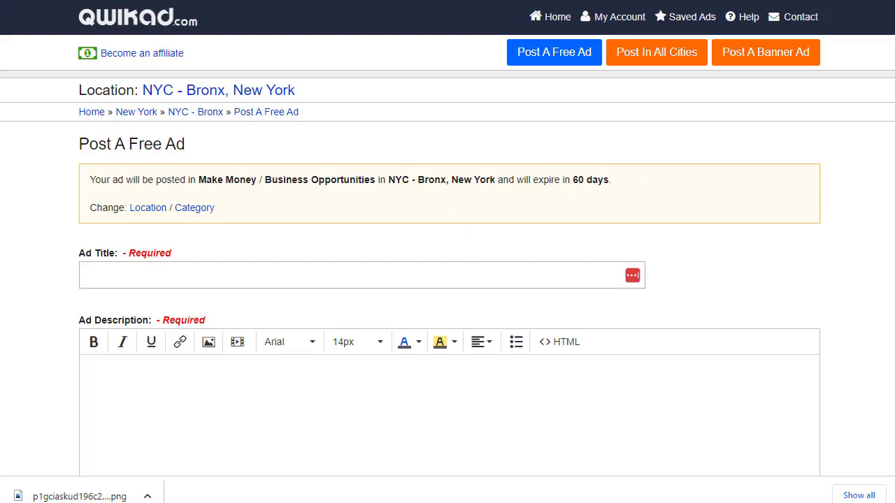
scroll(447, 251, down, 4)
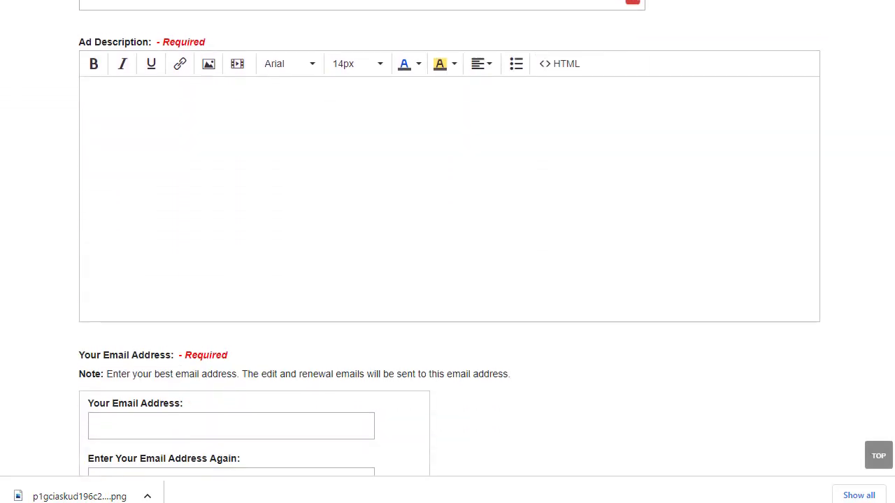
scroll(885, 82, up, 1)
click(511, 58)
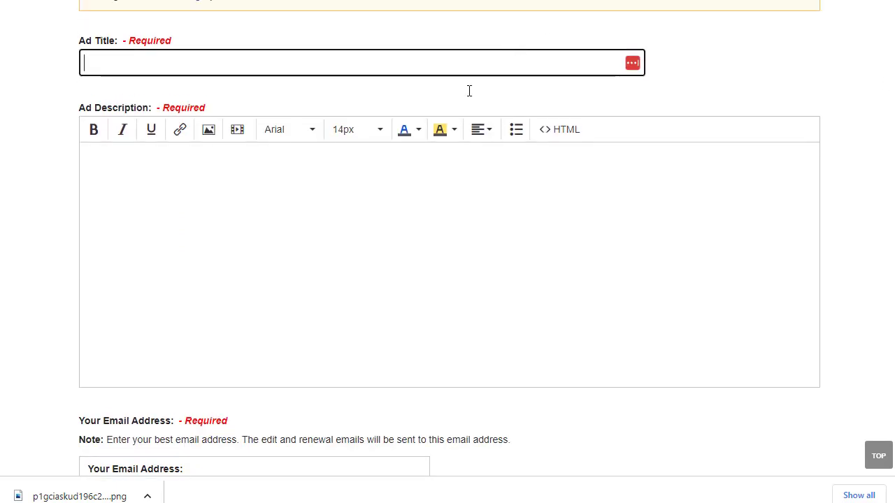
Step: Look through the free ad form's description, email, price, contact, image upload and paid upgrade fields
click(250, 188)
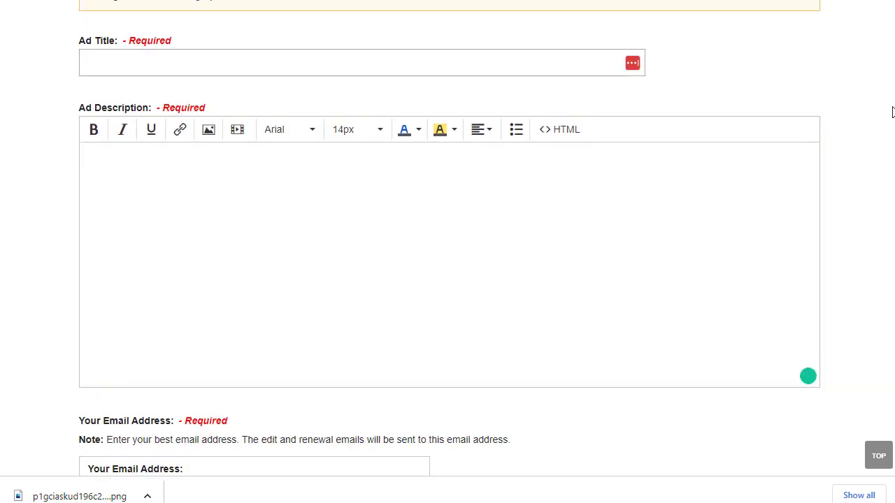
scroll(447, 279, down, 5)
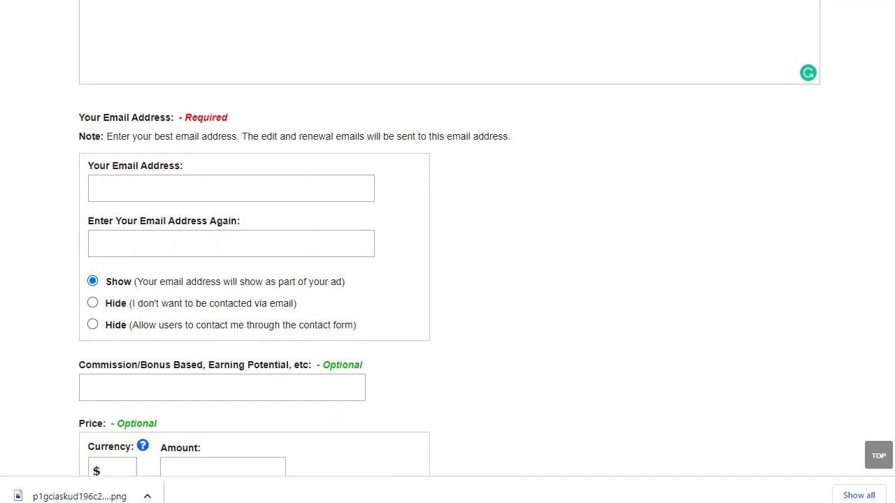
scroll(447, 280, down, 7)
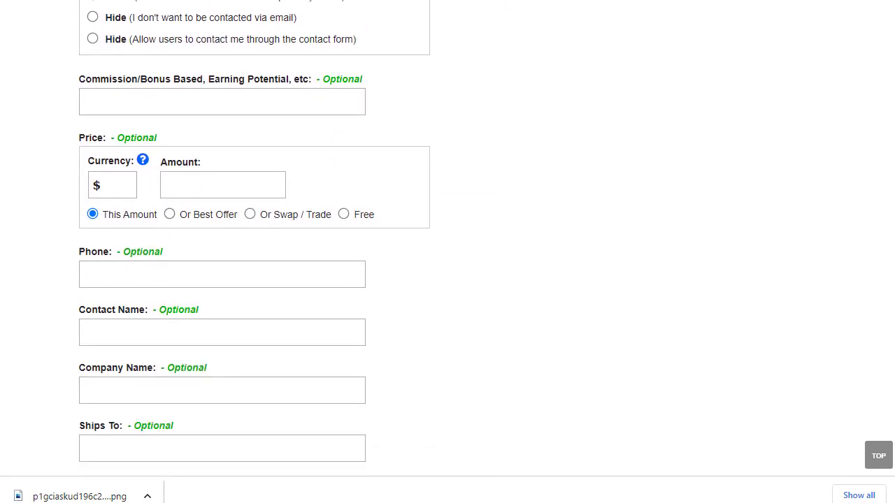
scroll(447, 279, down, 6)
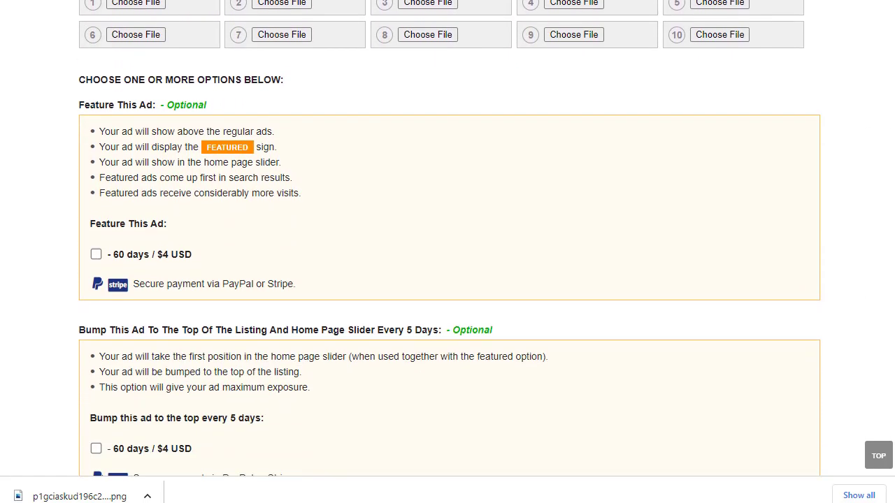
scroll(447, 279, down, 3)
scroll(889, 35, up, 20)
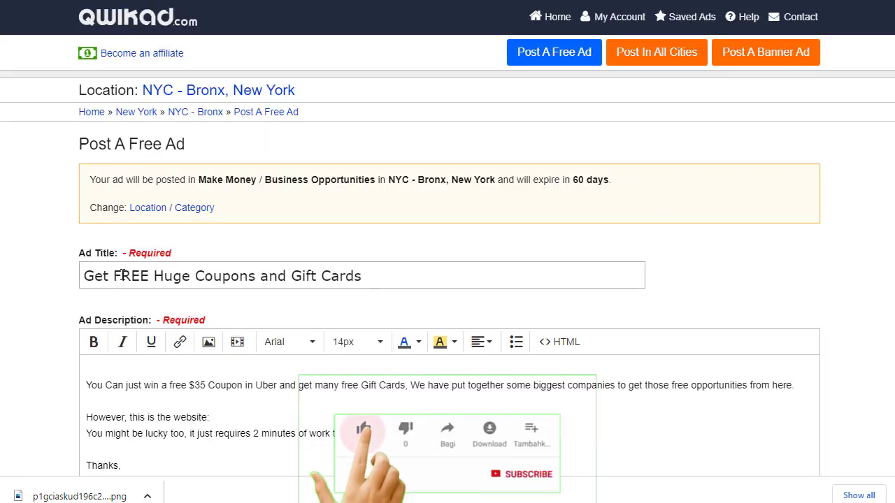
Step: Review the ad title "Get FREE Huge Coupons and Gift Cards" and the ad description text
drag(121, 275, 173, 274)
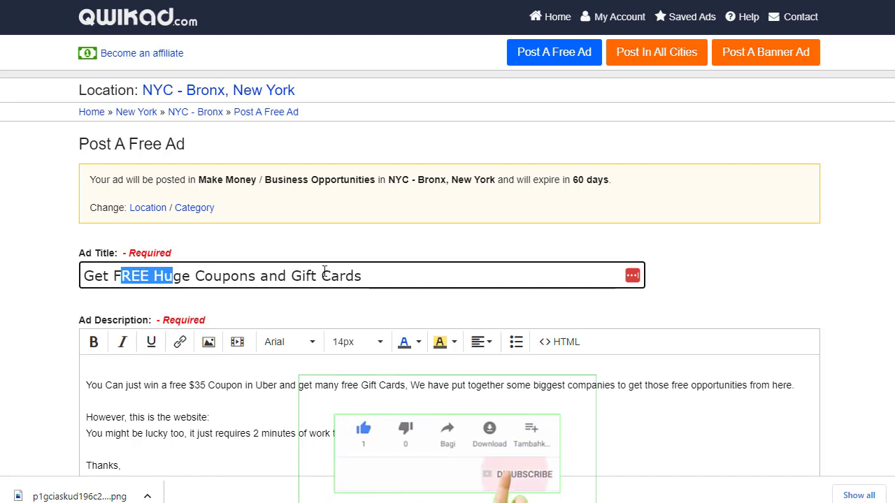
click(376, 278)
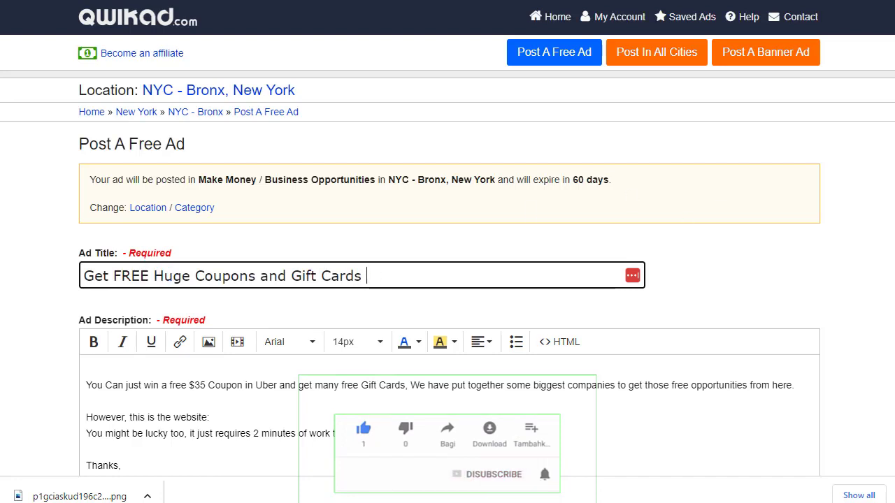
scroll(855, 124, down, 3)
scroll(374, 119, down, 1)
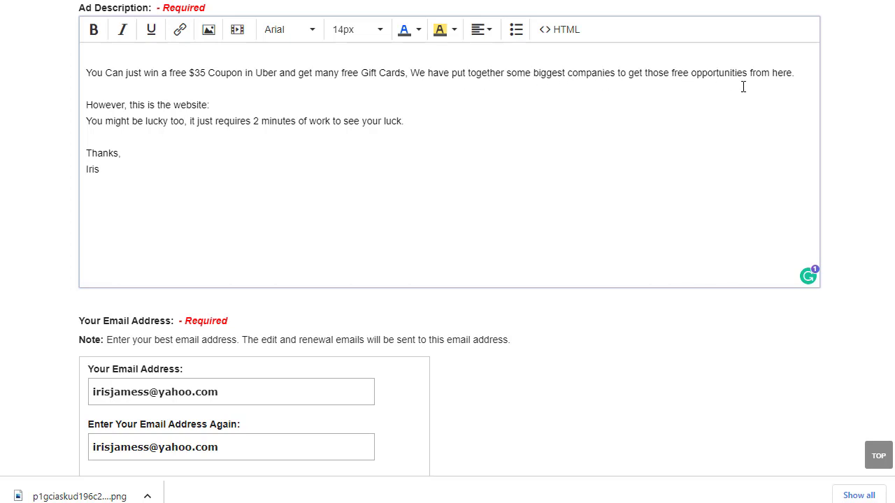
Step: Copy the published Reward Center site link from Google Sites and paste it after "However, this is the website:" in the QwikAd ad description
click(243, 107)
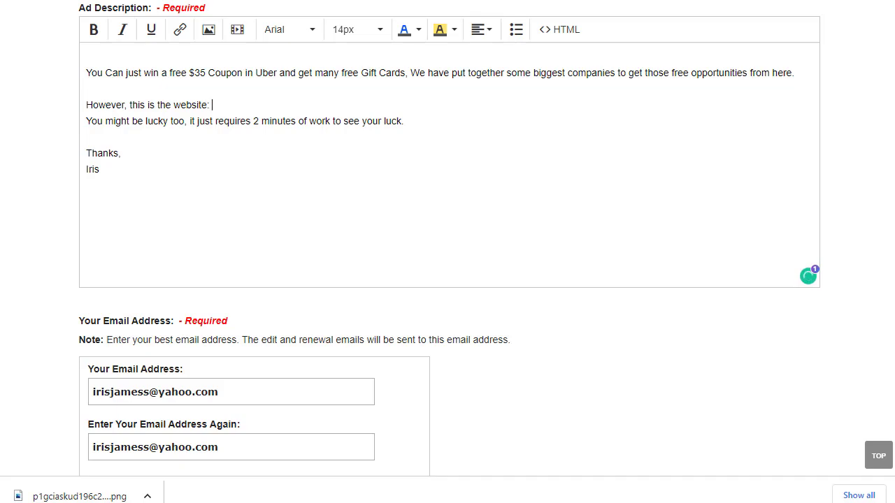
key(ctrl+Tab)
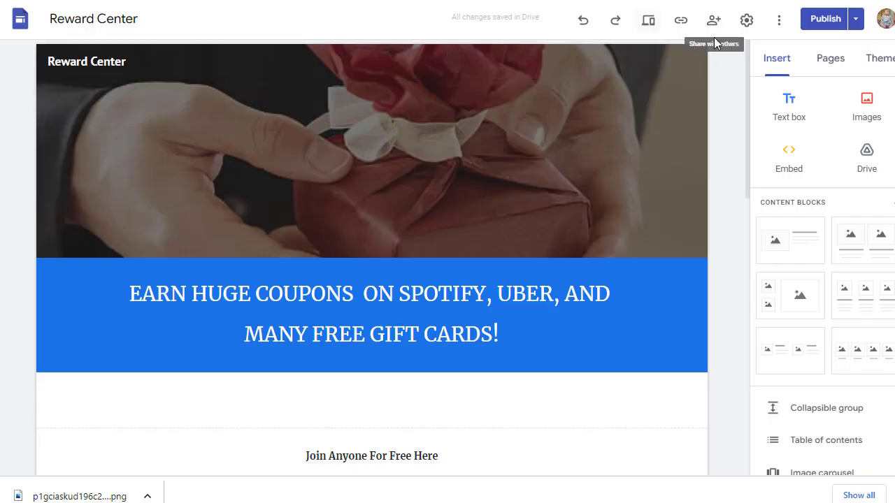
click(680, 20)
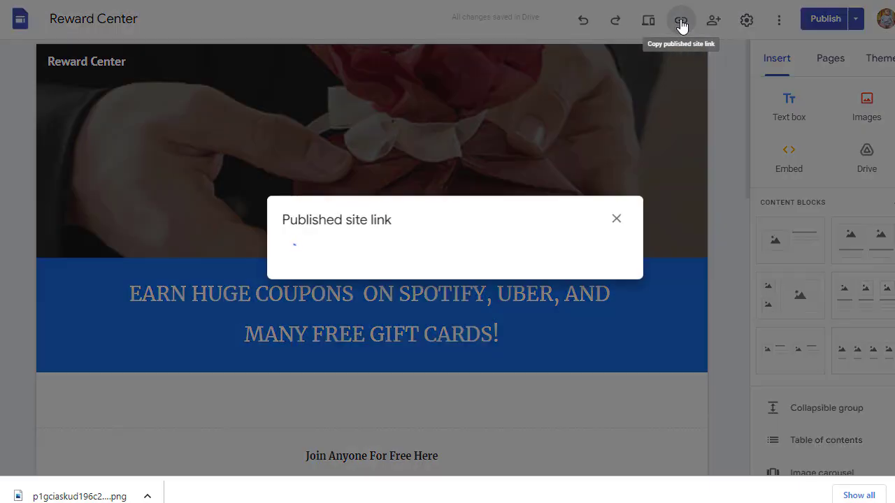
click(600, 246)
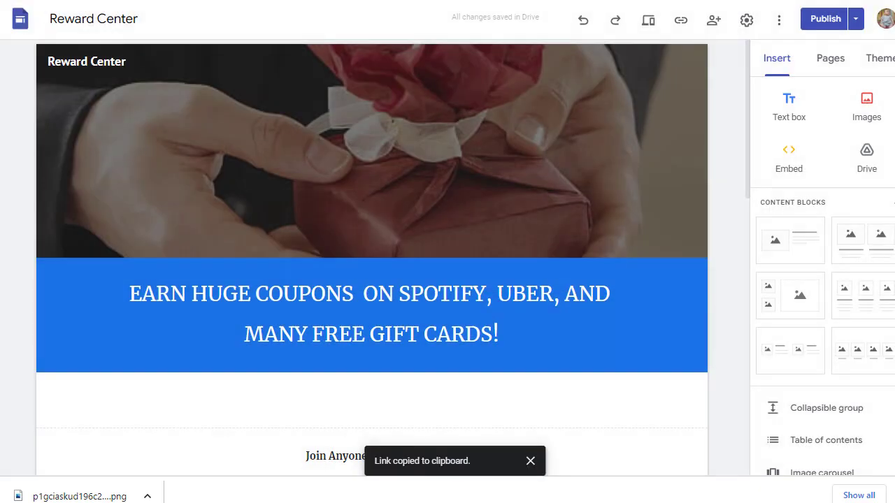
key(ctrl+Tab)
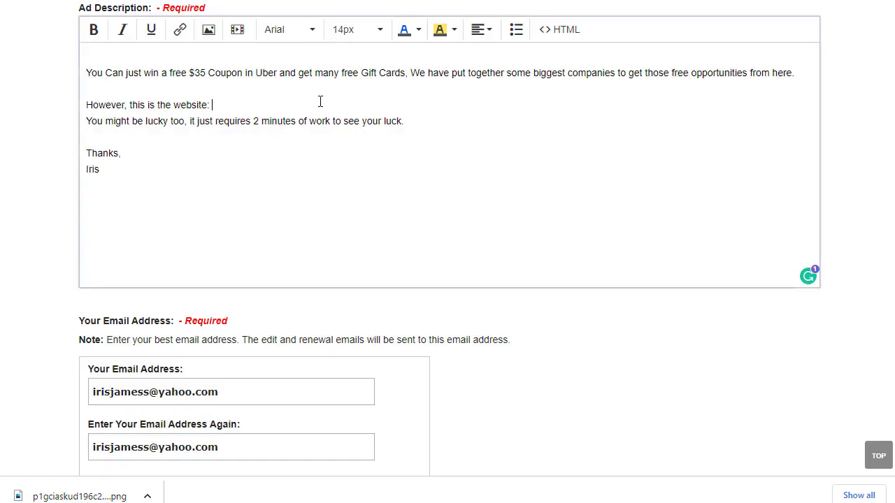
key(ctrl+v)
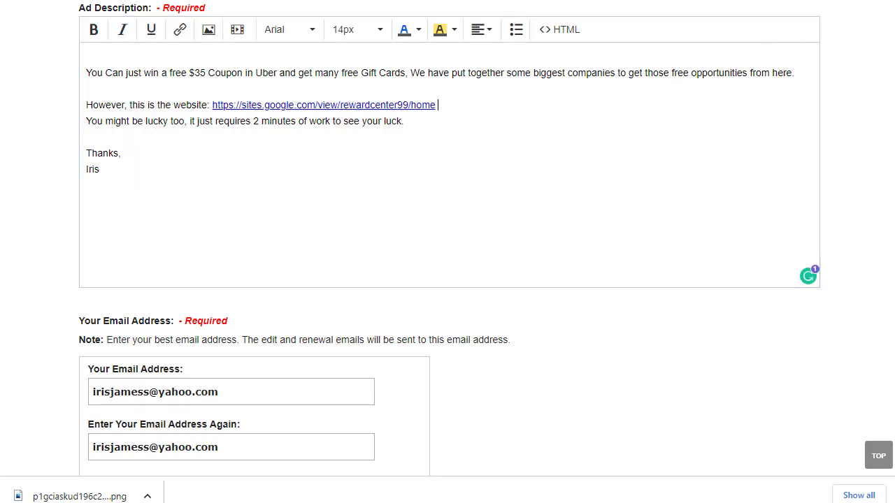
Step: Check the email address and its repeated entry in the ad form
scroll(293, 93, down, 5)
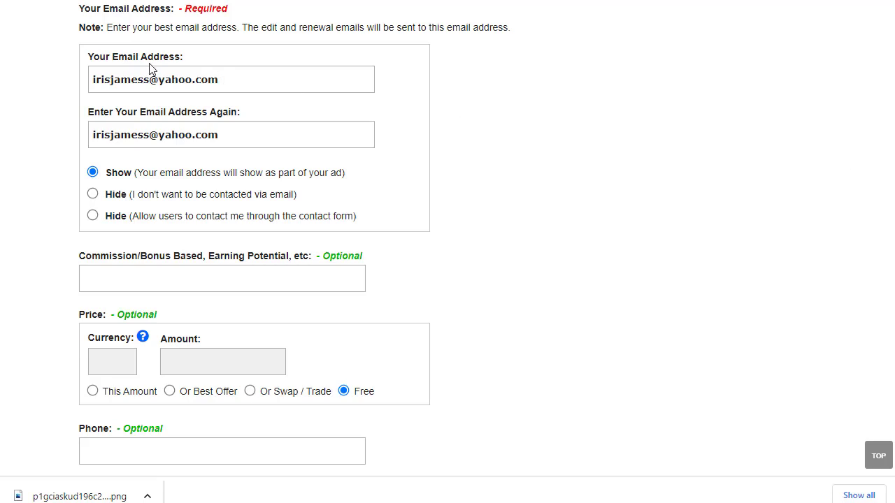
drag(247, 91, 112, 85)
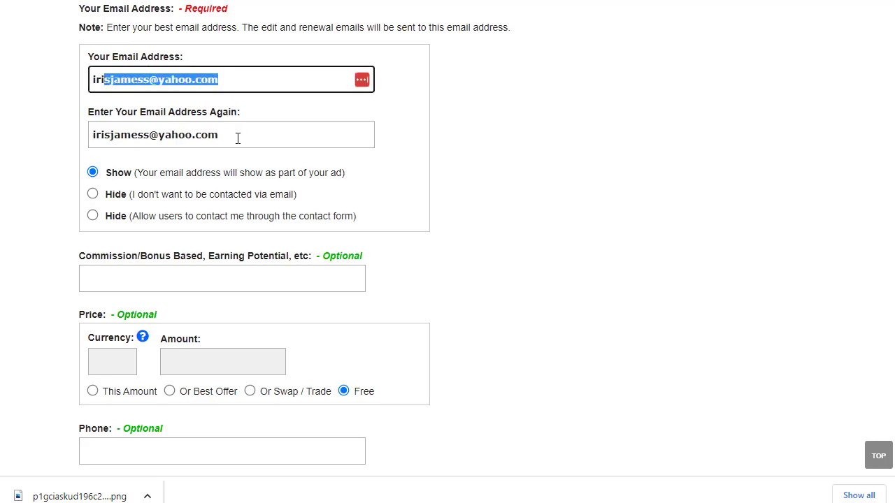
drag(238, 139, 114, 122)
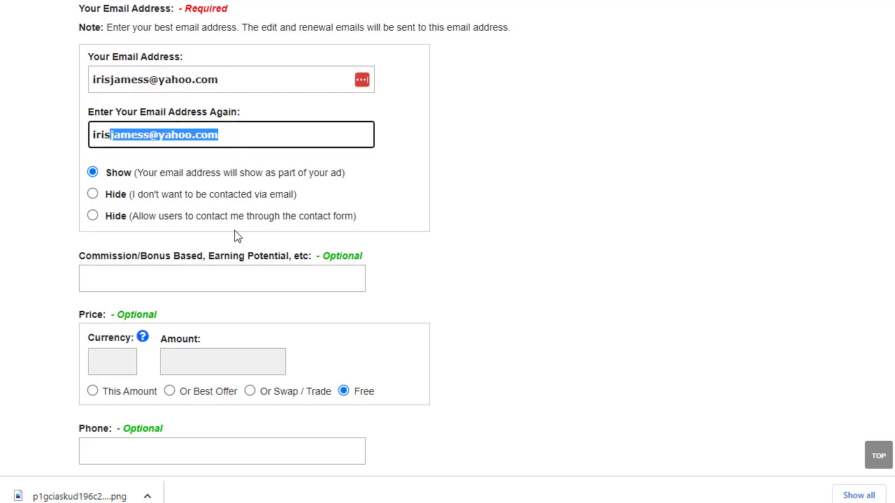
click(451, 268)
scroll(448, 251, down, 5)
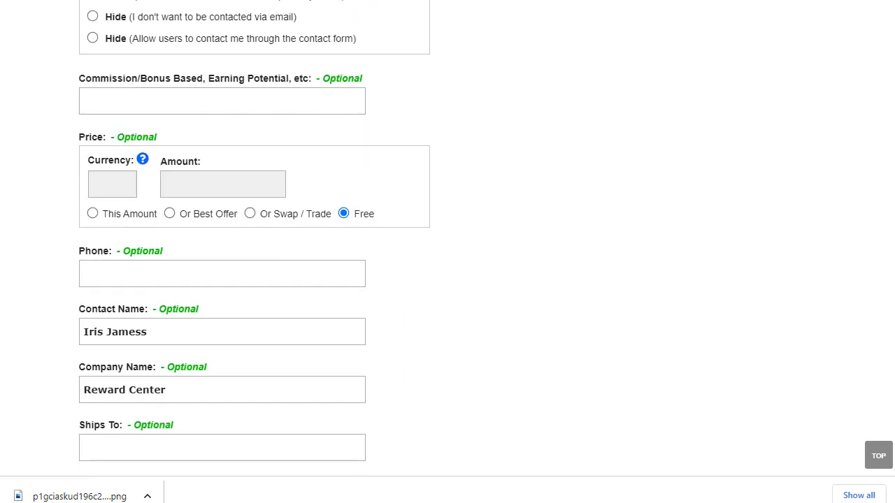
Step: Check the ad's price option, contact name, company name, uploaded images and optional paid upgrades
scroll(447, 252, up, 1)
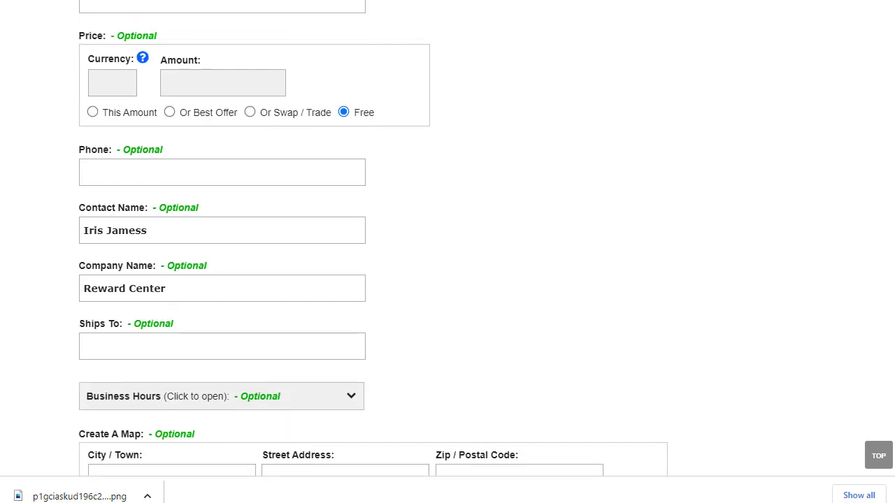
scroll(447, 252, down, 1)
scroll(447, 251, up, 1)
scroll(492, 130, up, 1)
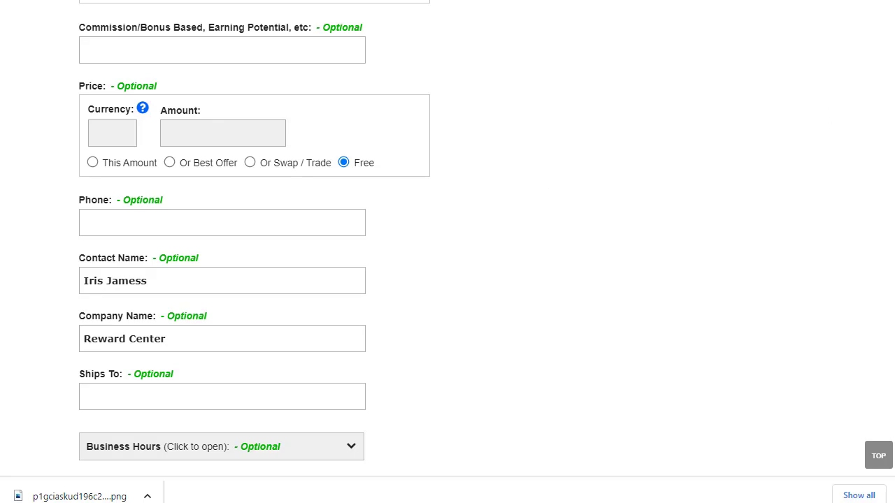
scroll(373, 239, down, 5)
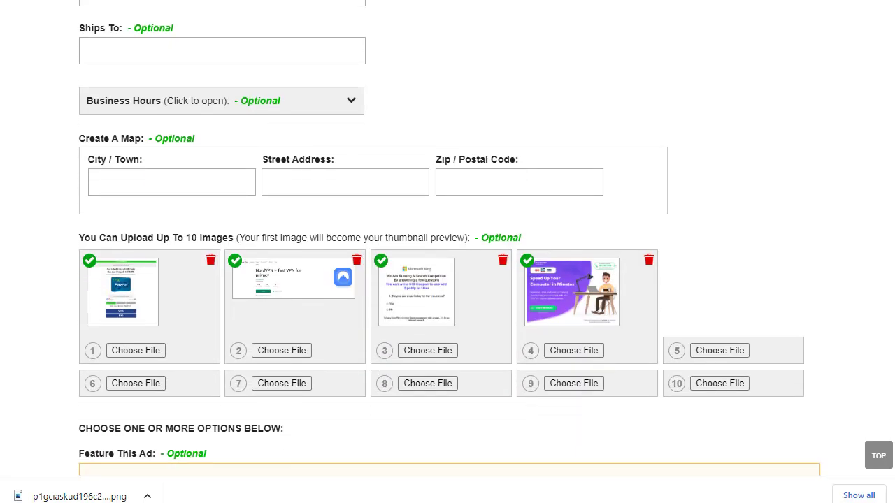
scroll(447, 252, down, 8)
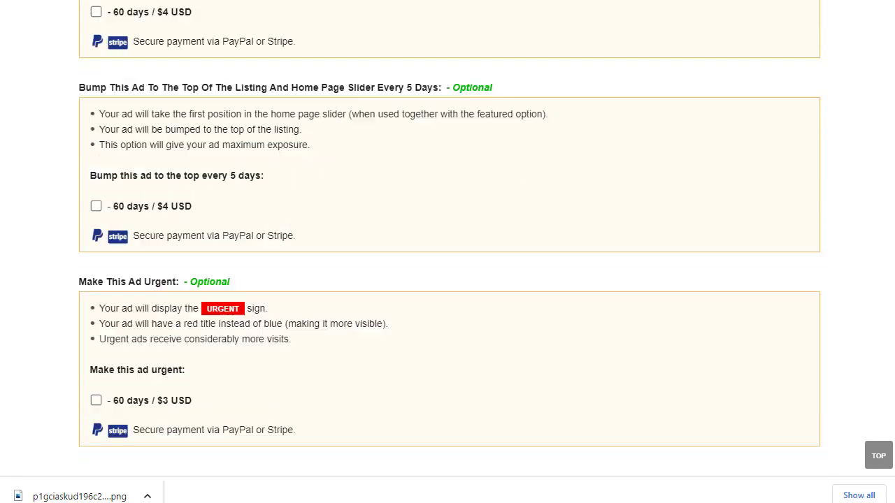
scroll(447, 251, up, 14)
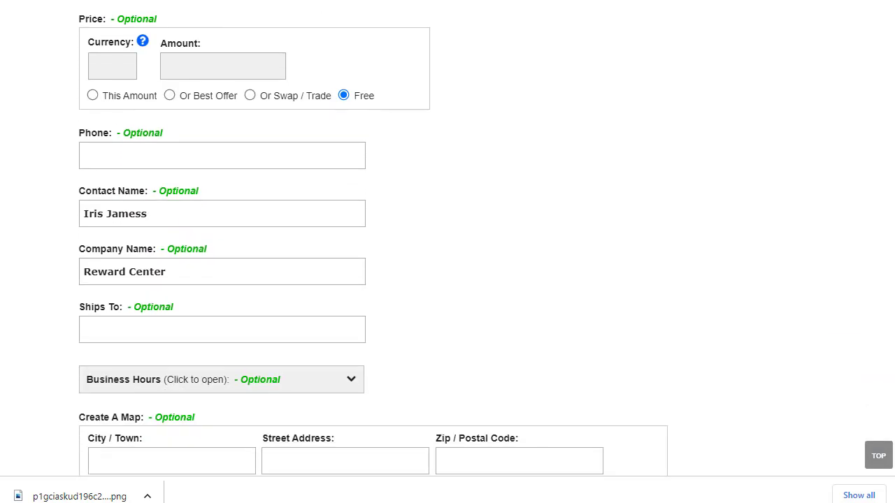
drag(175, 215, 77, 221)
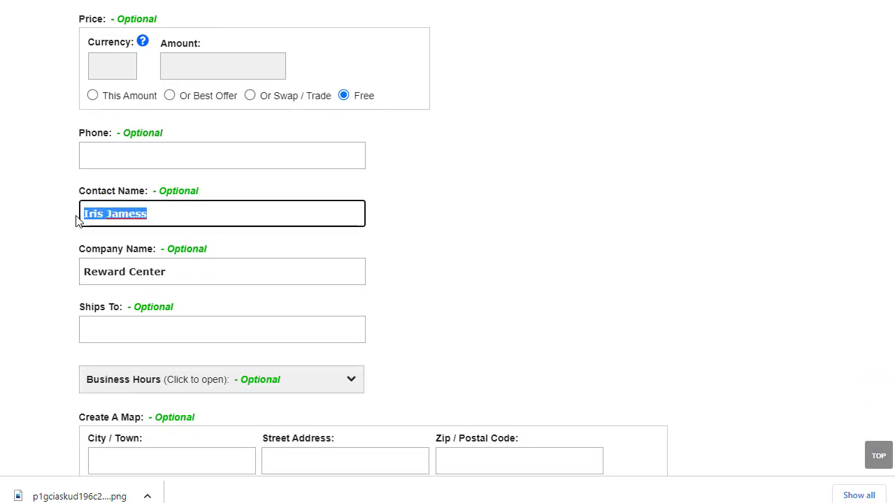
drag(194, 278, 86, 281)
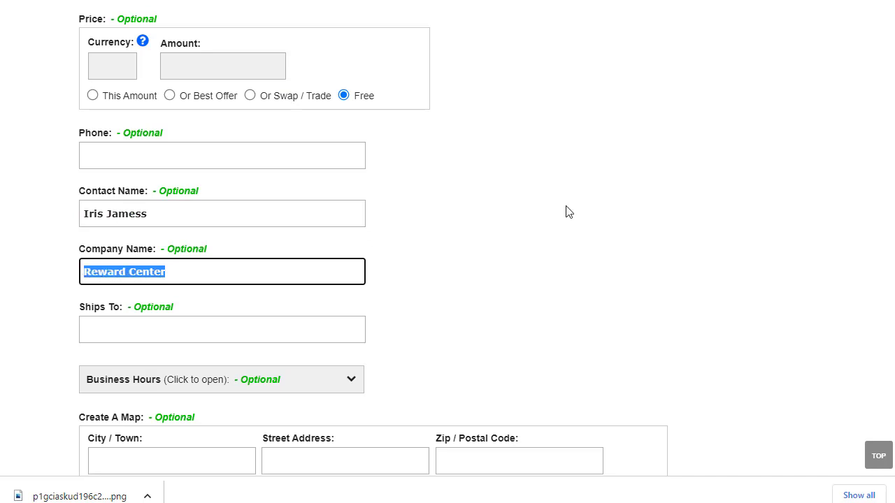
Step: Submit the free ad without selecting the featured, bump or urgent upgrades
scroll(447, 279, down, 8)
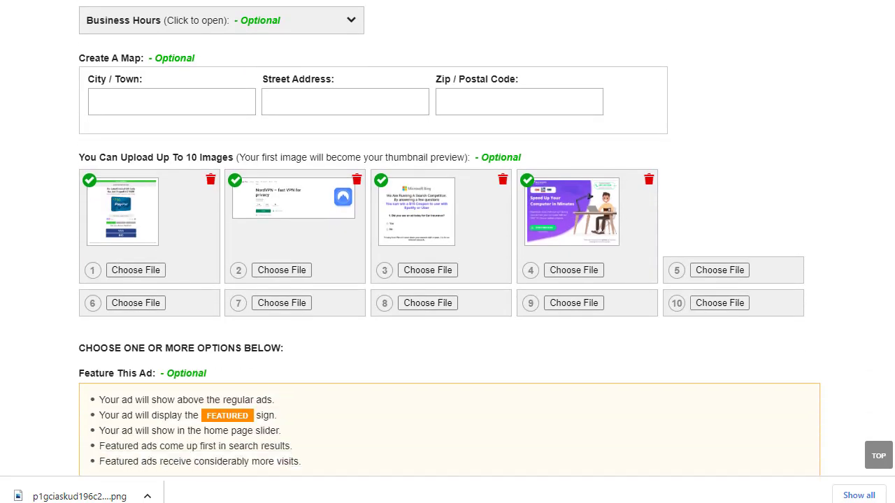
scroll(447, 279, down, 4)
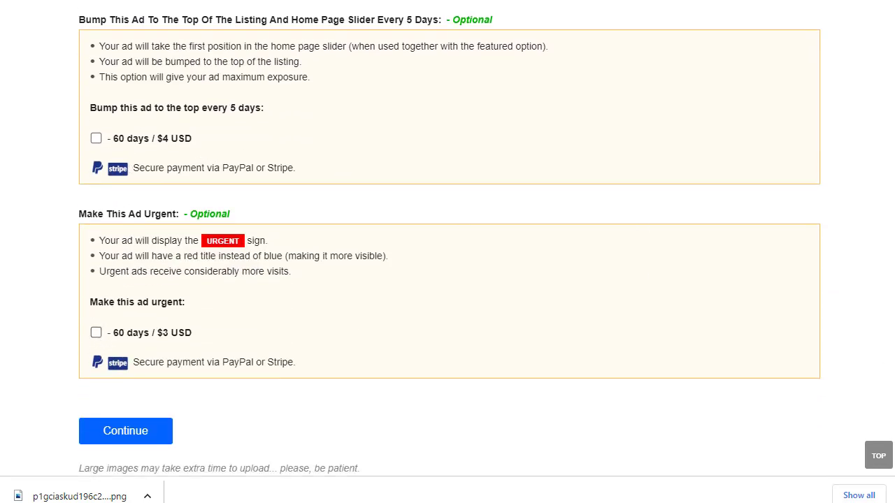
scroll(447, 280, down, 2)
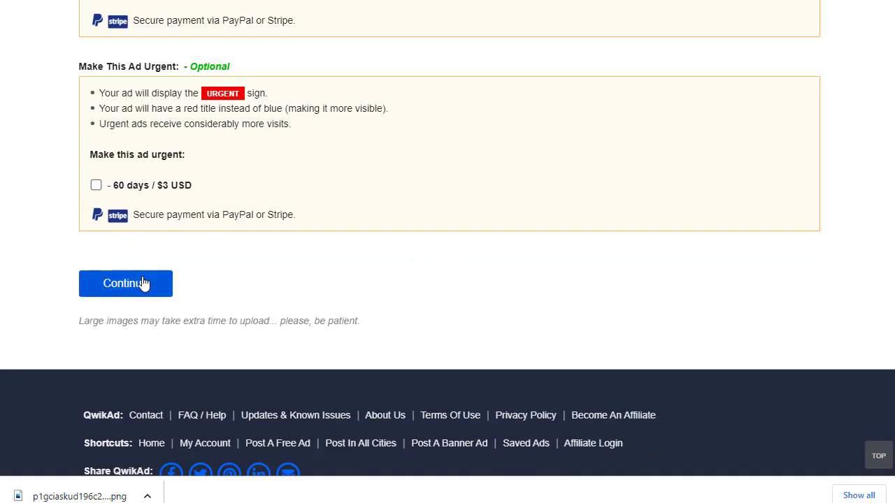
click(143, 283)
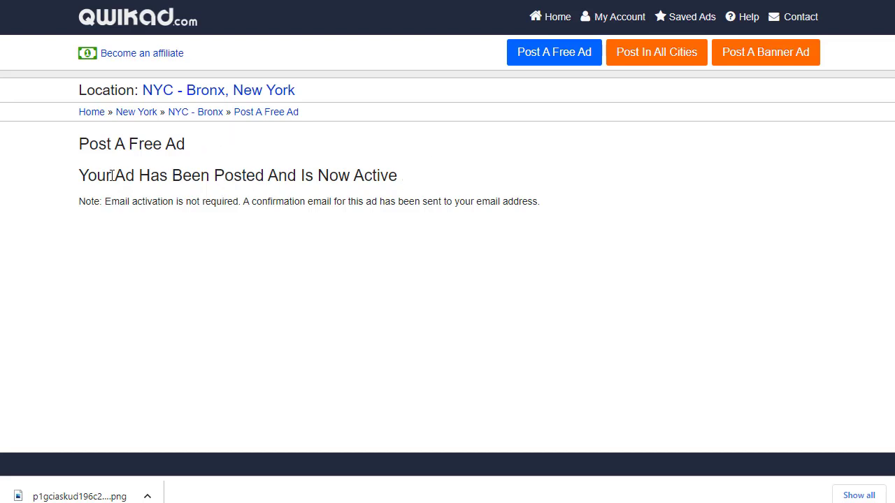
Step: Read the posting confirmation and the note about email activation
drag(278, 176, 405, 187)
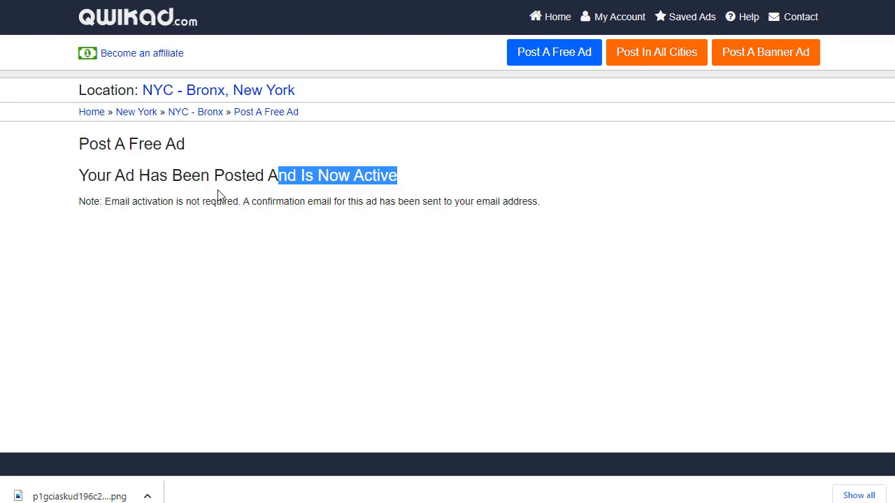
drag(104, 202, 487, 223)
click(503, 232)
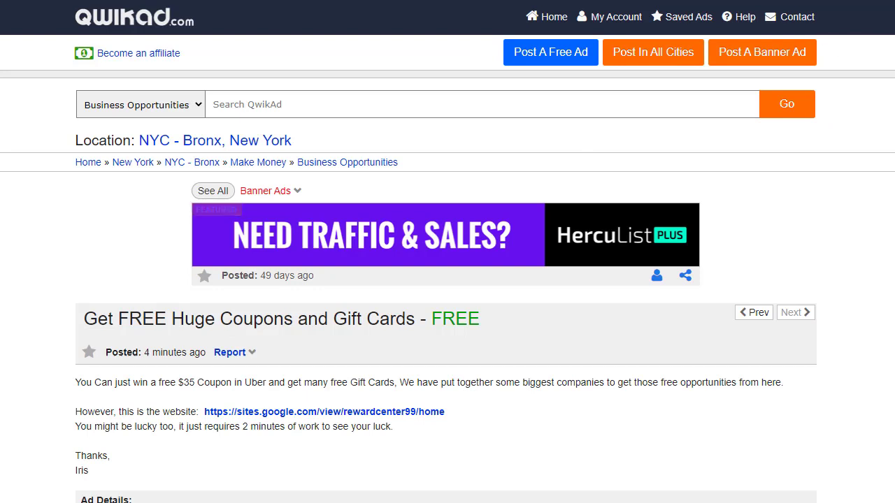
Step: Examine the published ad's text, site link and details, and view its PayPal, NordVPN, Microsoft Bing and MyCleanPC images
scroll(447, 251, down, 3)
scroll(499, 140, down, 1)
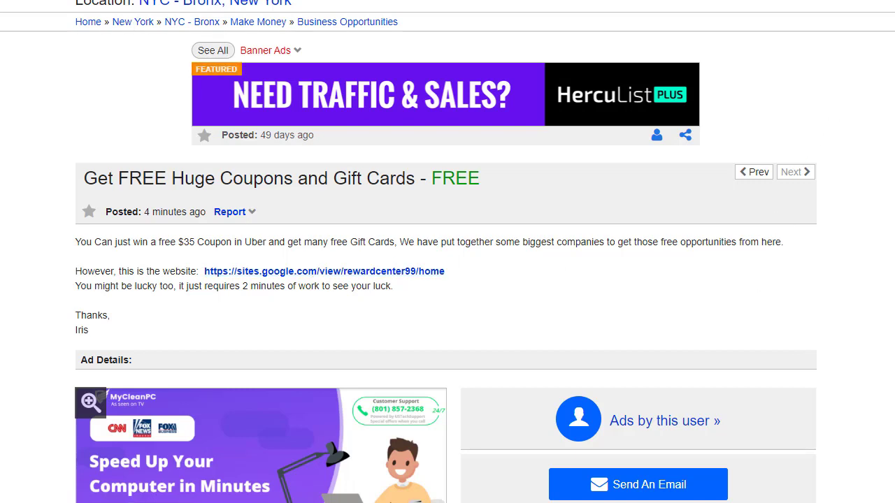
scroll(447, 252, down, 5)
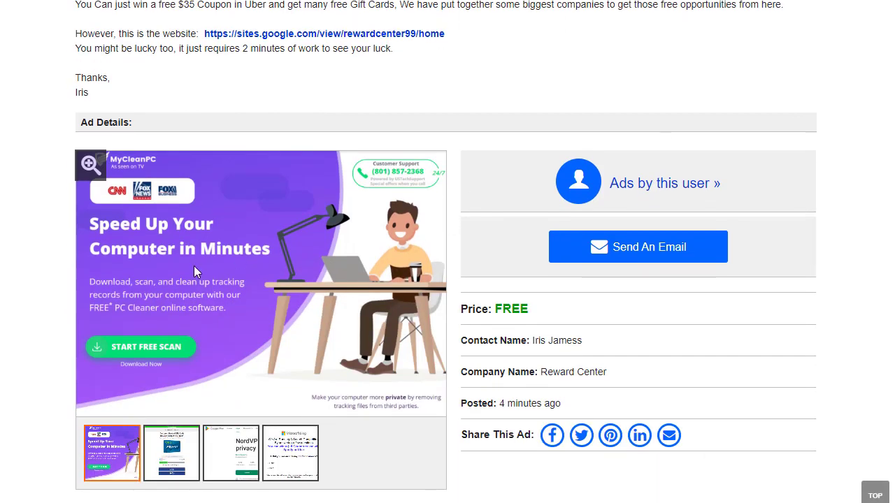
click(151, 475)
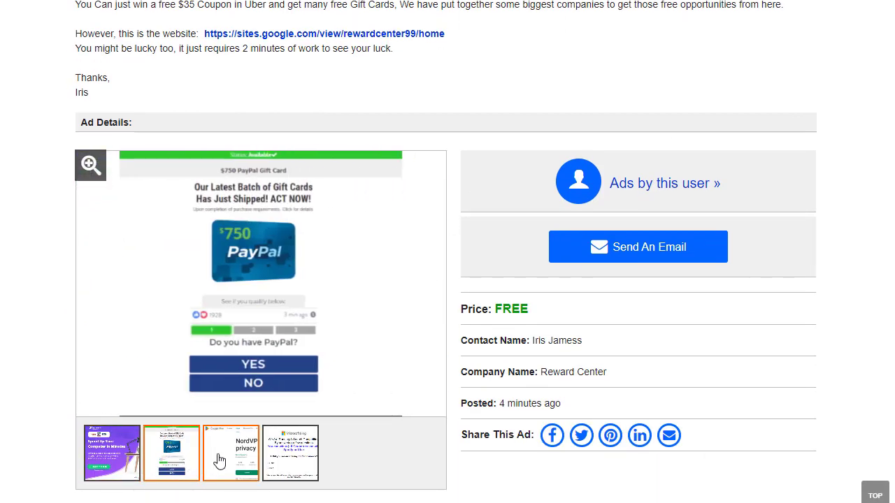
click(217, 465)
click(314, 456)
click(105, 470)
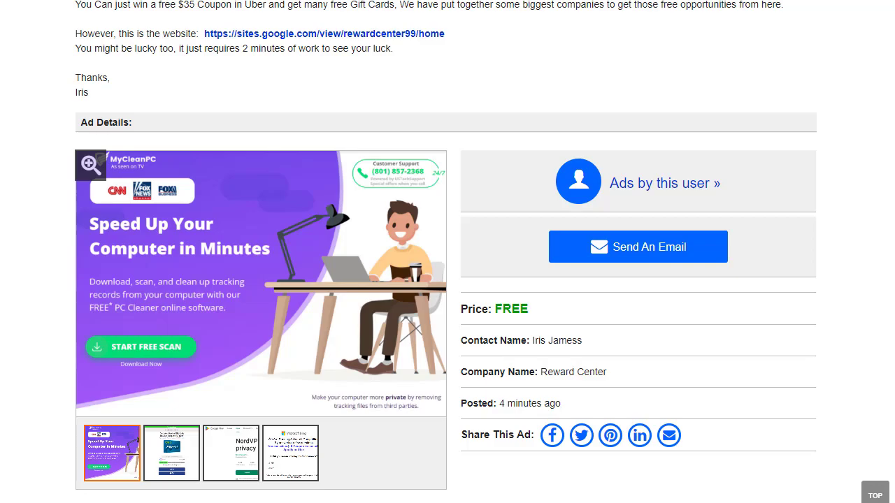
Step: Open the Reward Center site from the published ad's link and look over its coupon, gift card and software offers
scroll(392, 369, up, 5)
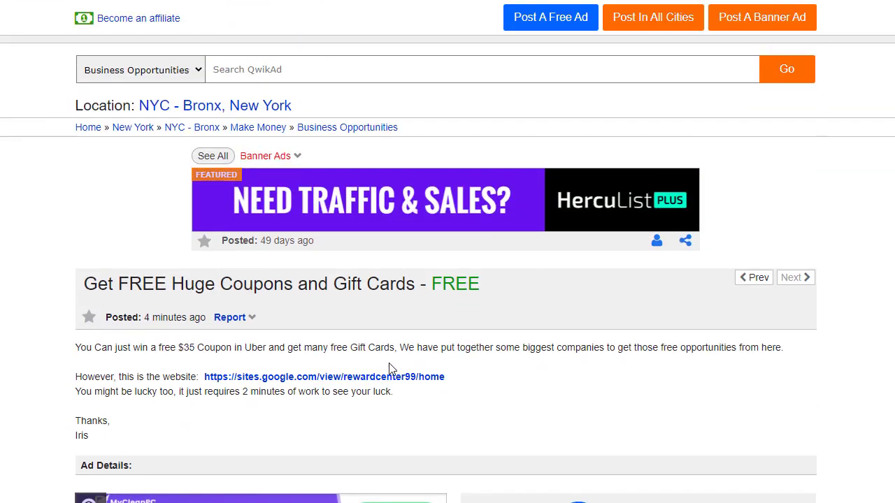
click(358, 378)
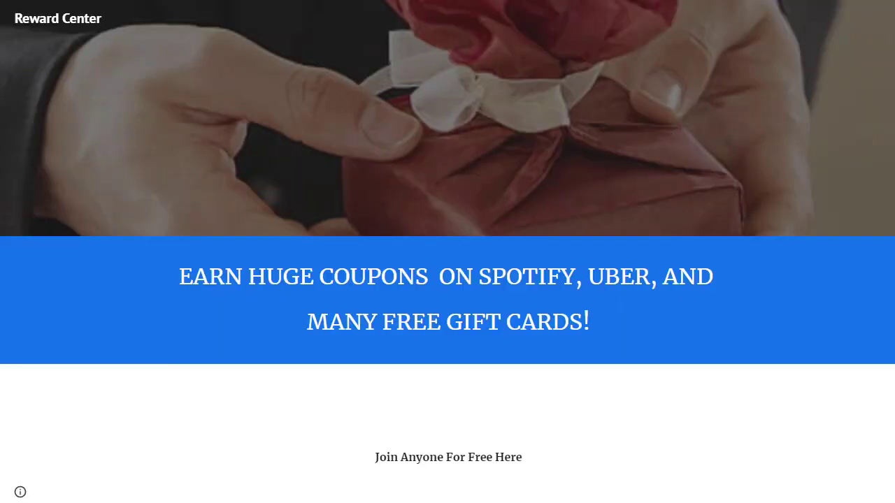
scroll(447, 270, down, 6)
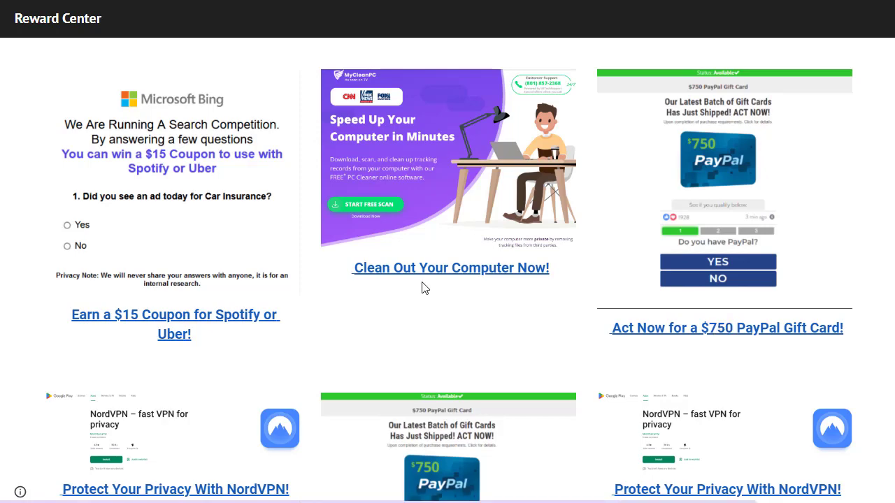
scroll(447, 280, down, 3)
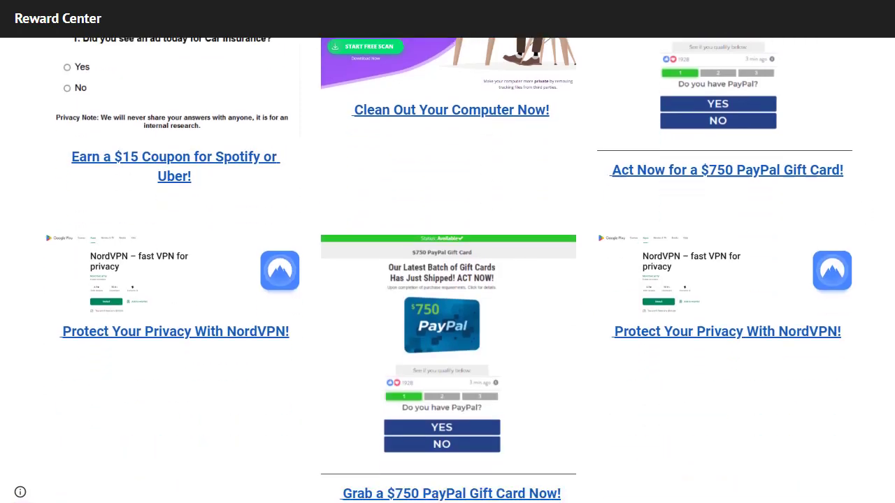
scroll(876, 26, up, 10)
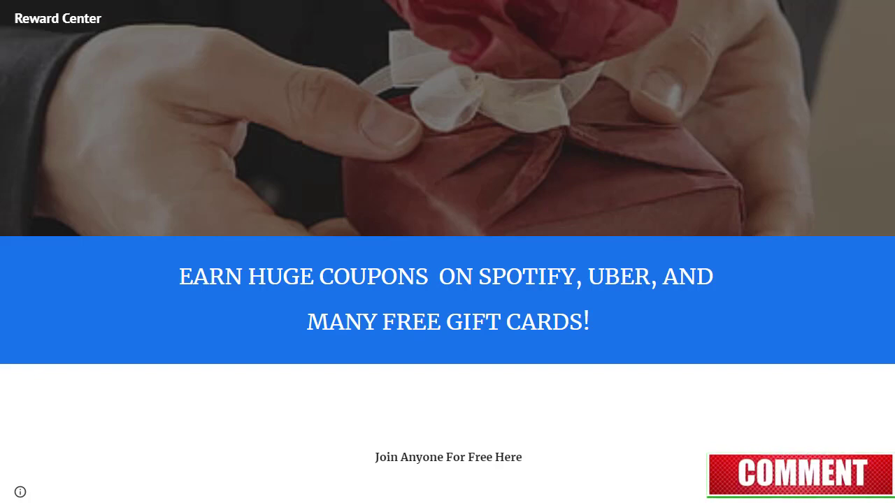
Step: Review the Reward Center page again from its heading through the offer links to the money-making system button at its end
scroll(448, 271, down, 2)
scroll(448, 270, down, 2)
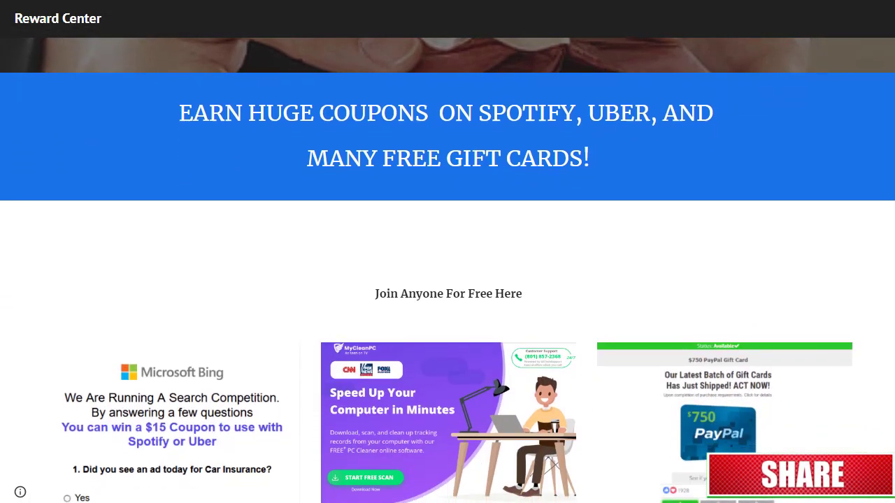
scroll(447, 271, down, 2)
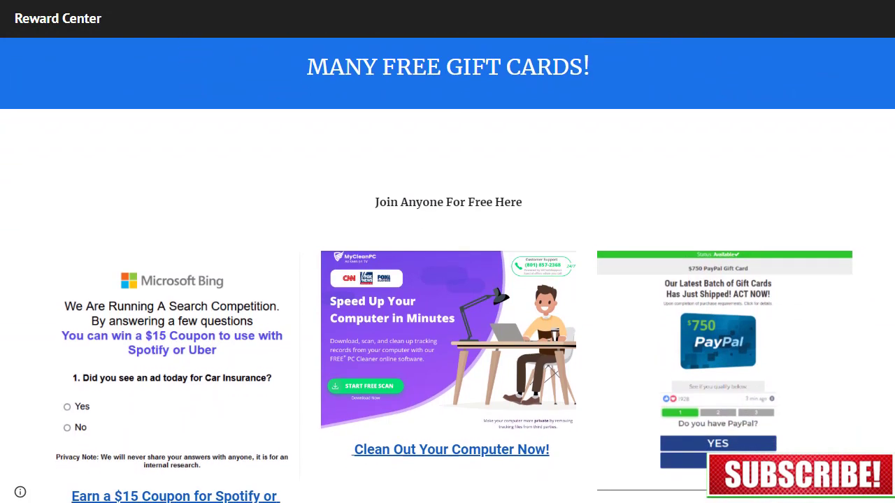
scroll(448, 271, down, 3)
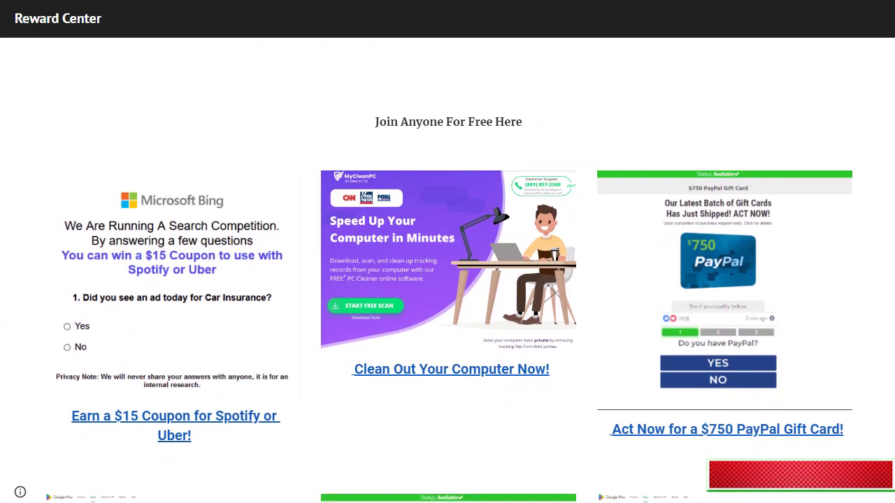
scroll(448, 271, down, 1)
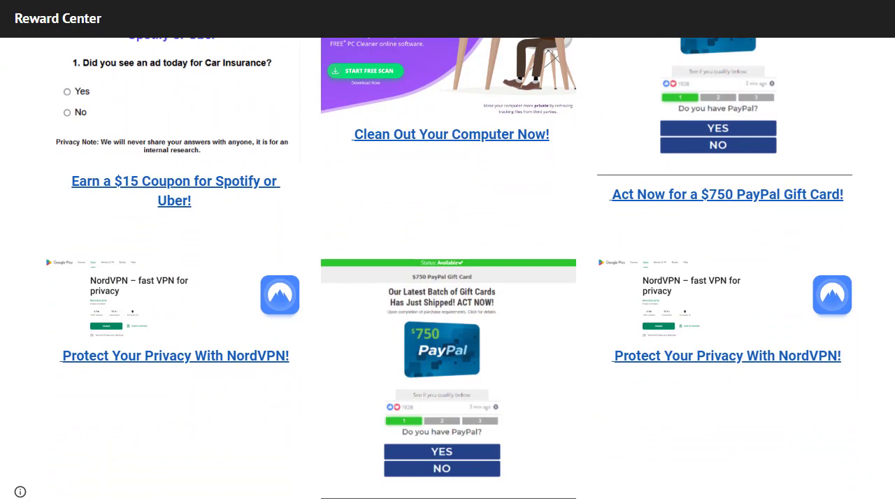
scroll(447, 271, down, 1)
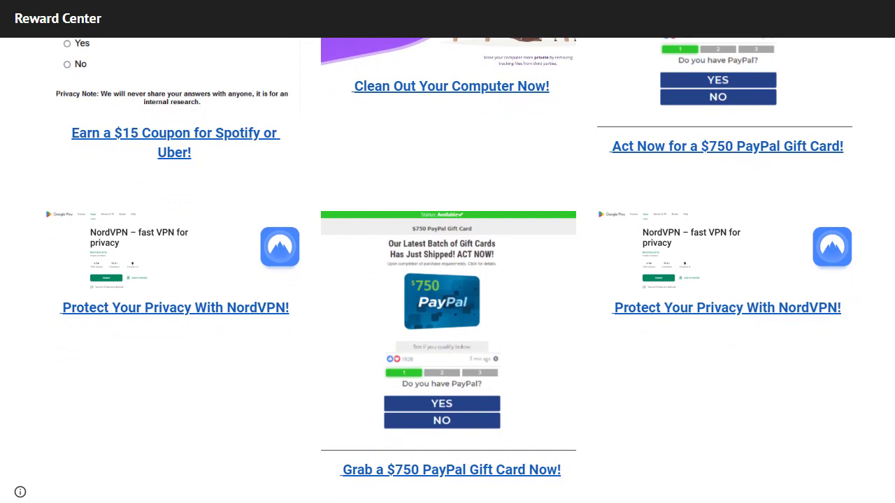
scroll(448, 271, down, 1)
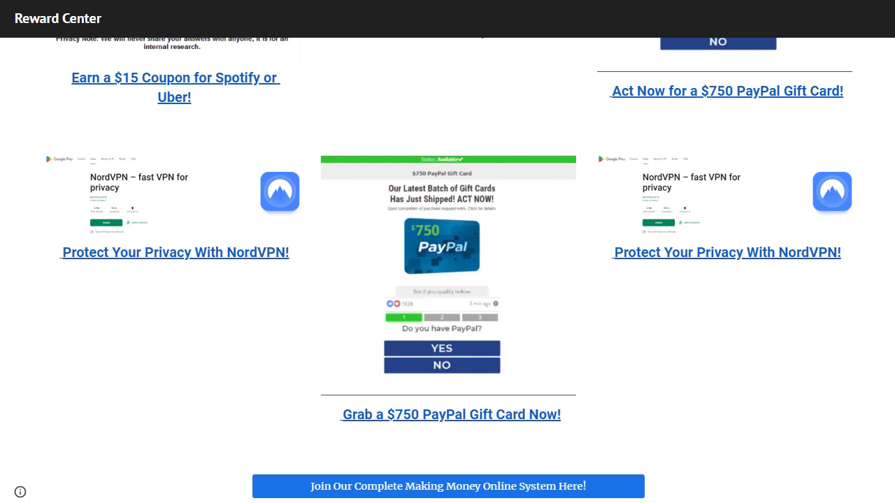